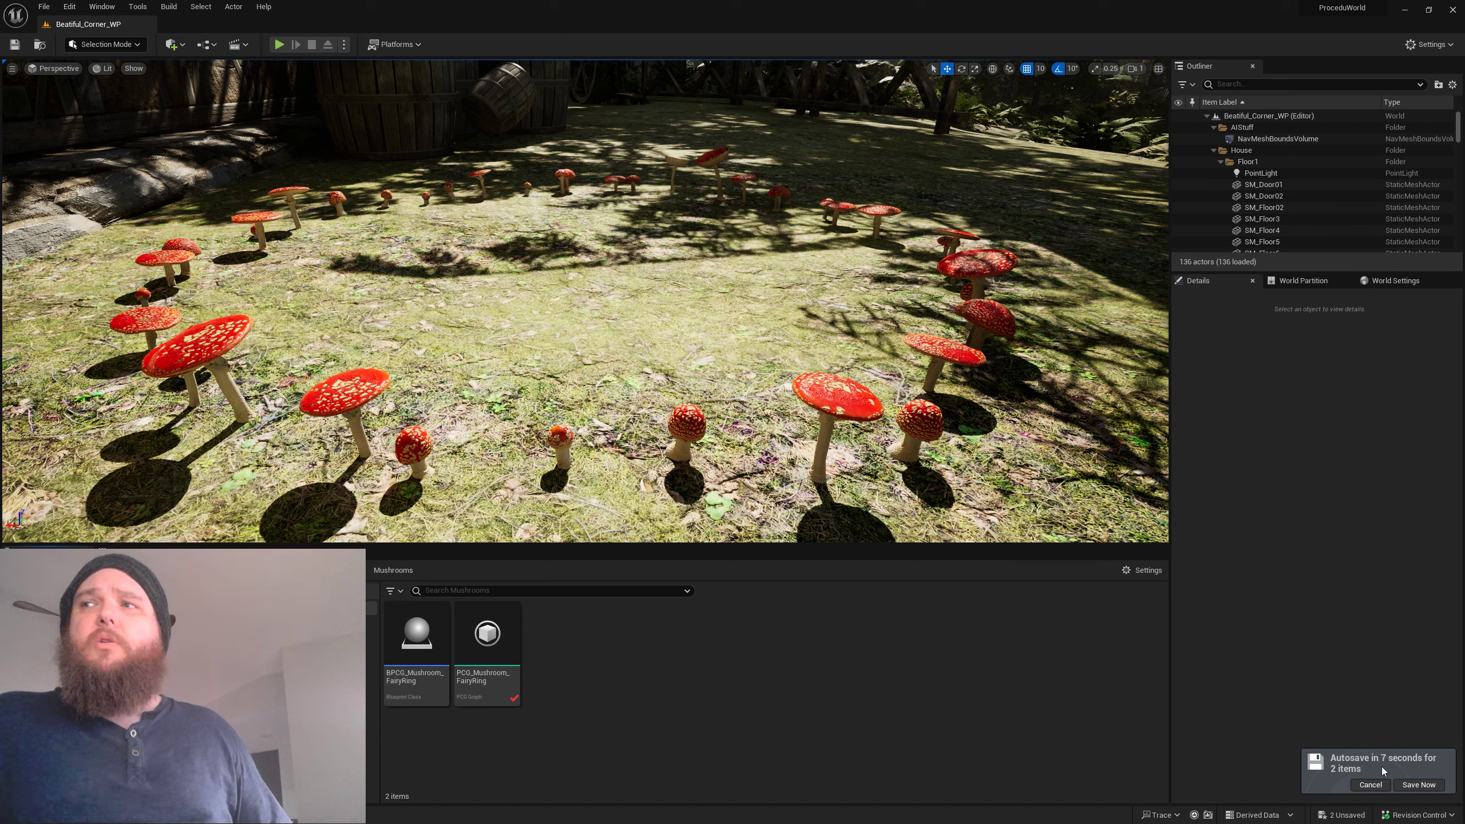
Cancel the pending autosave.
click(1373, 786)
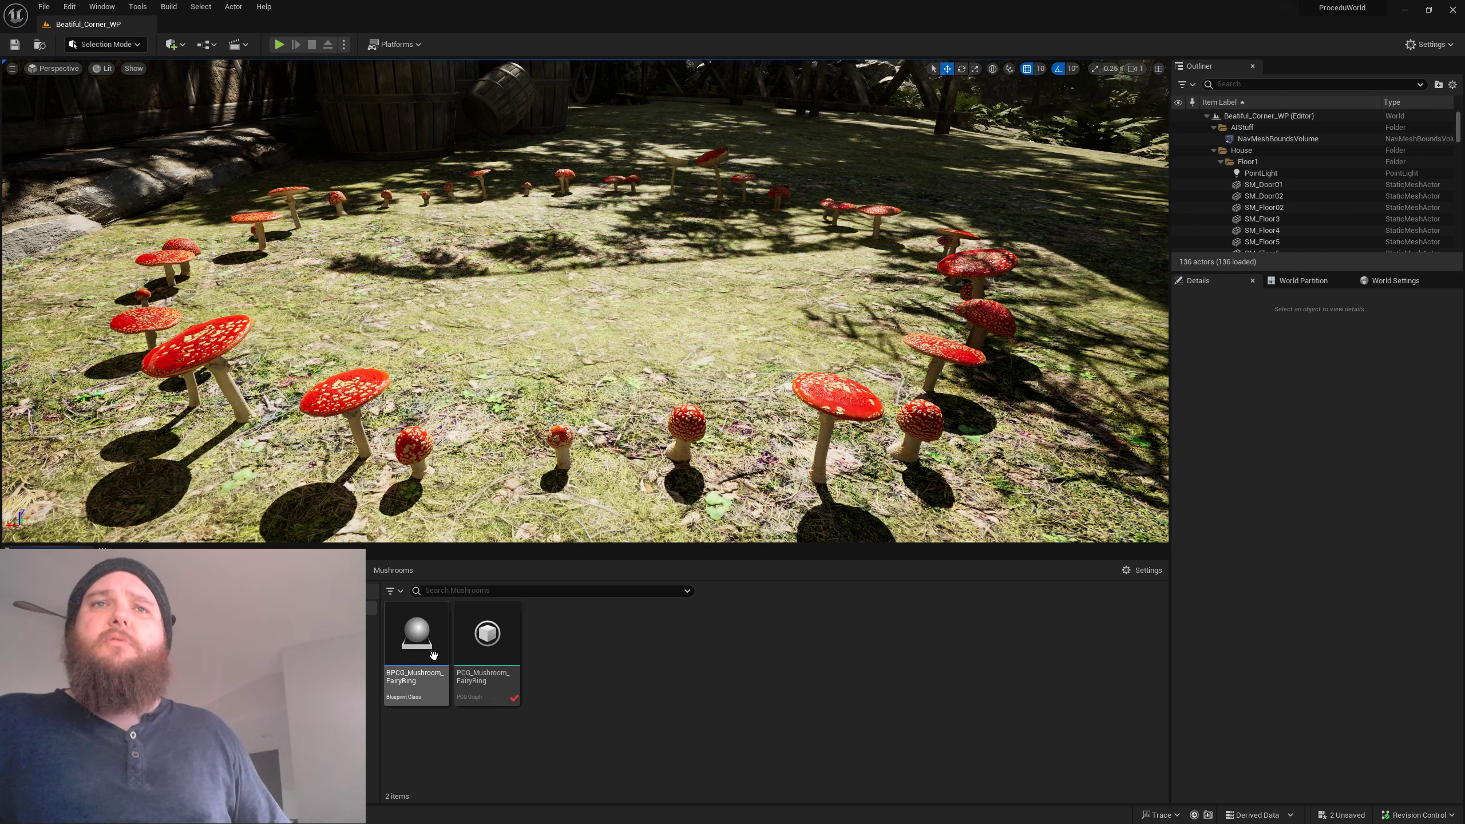
mouse_move(419, 649)
right_click(601, 644)
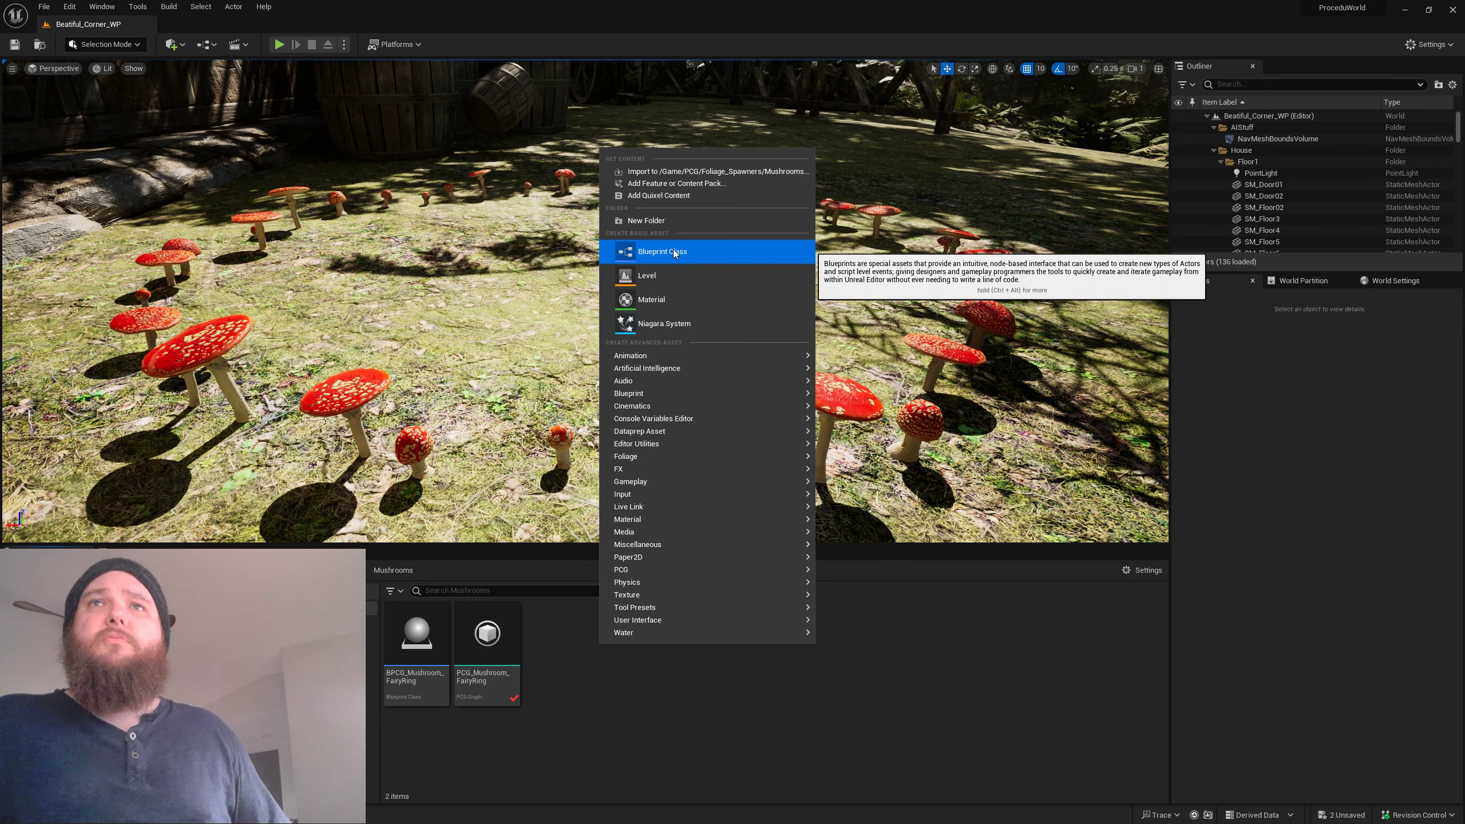
mouse_move(645, 467)
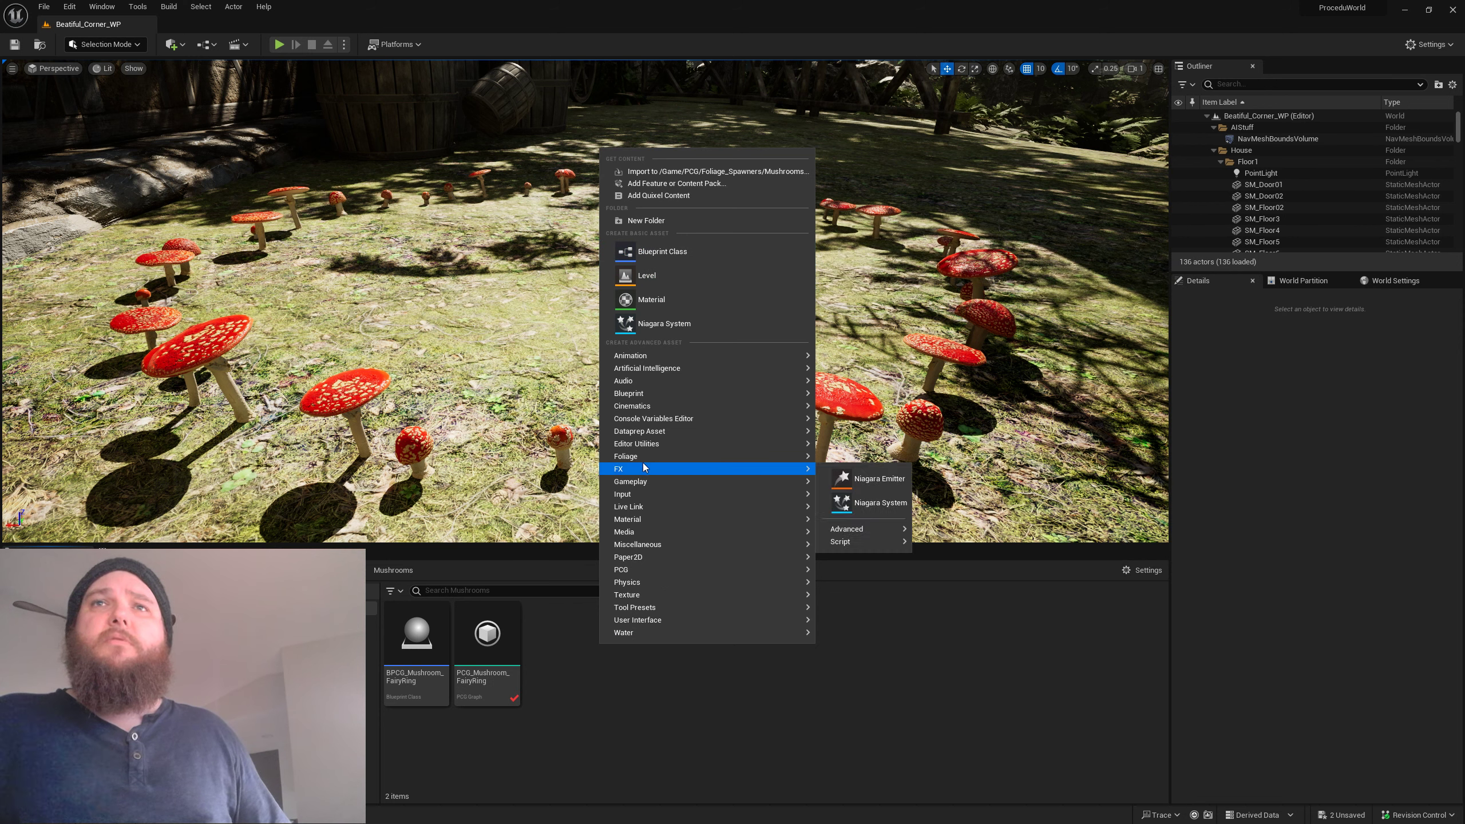
click(736, 709)
right_click(705, 664)
text(b)
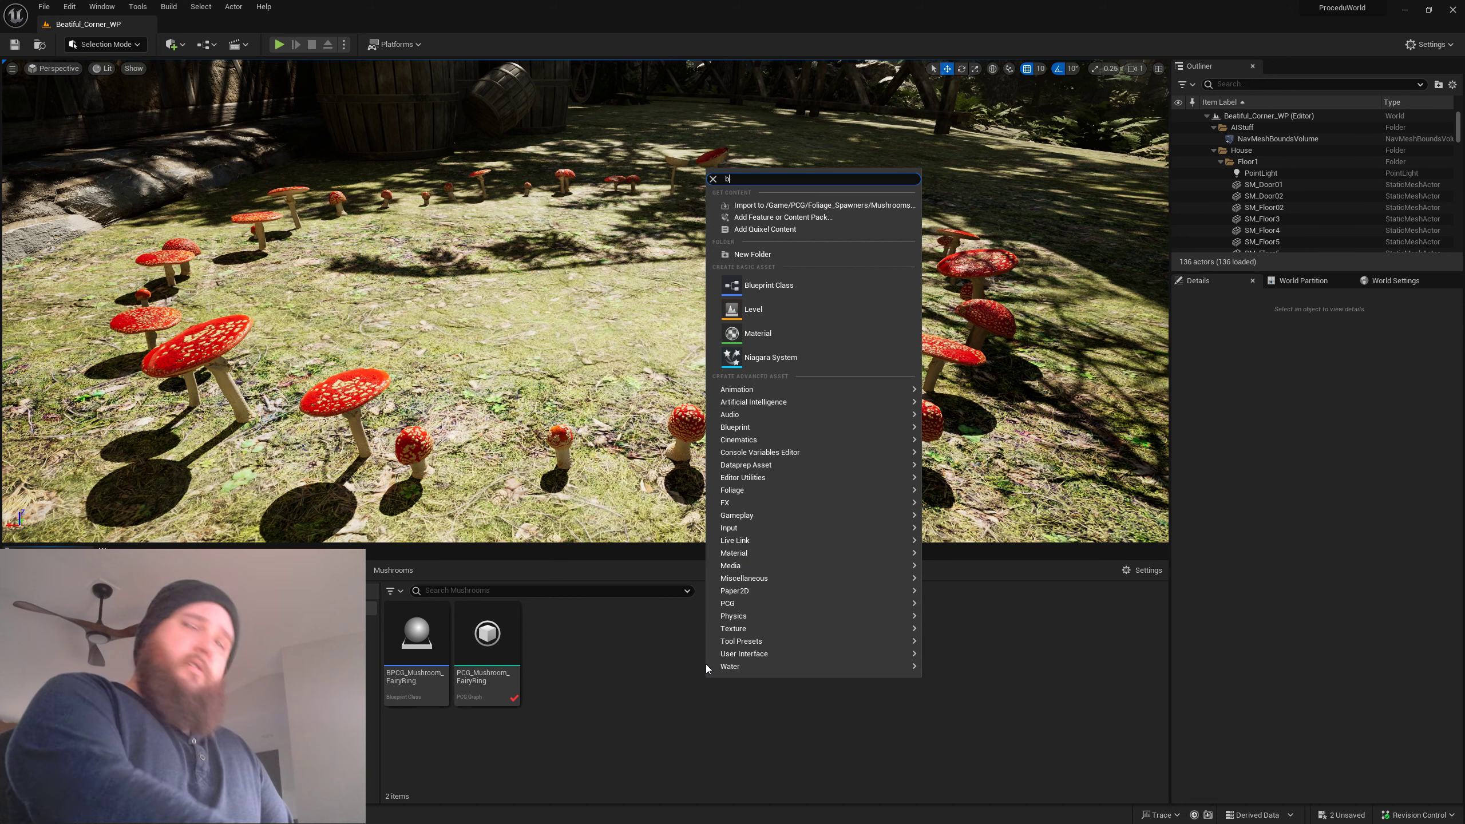
text(lue)
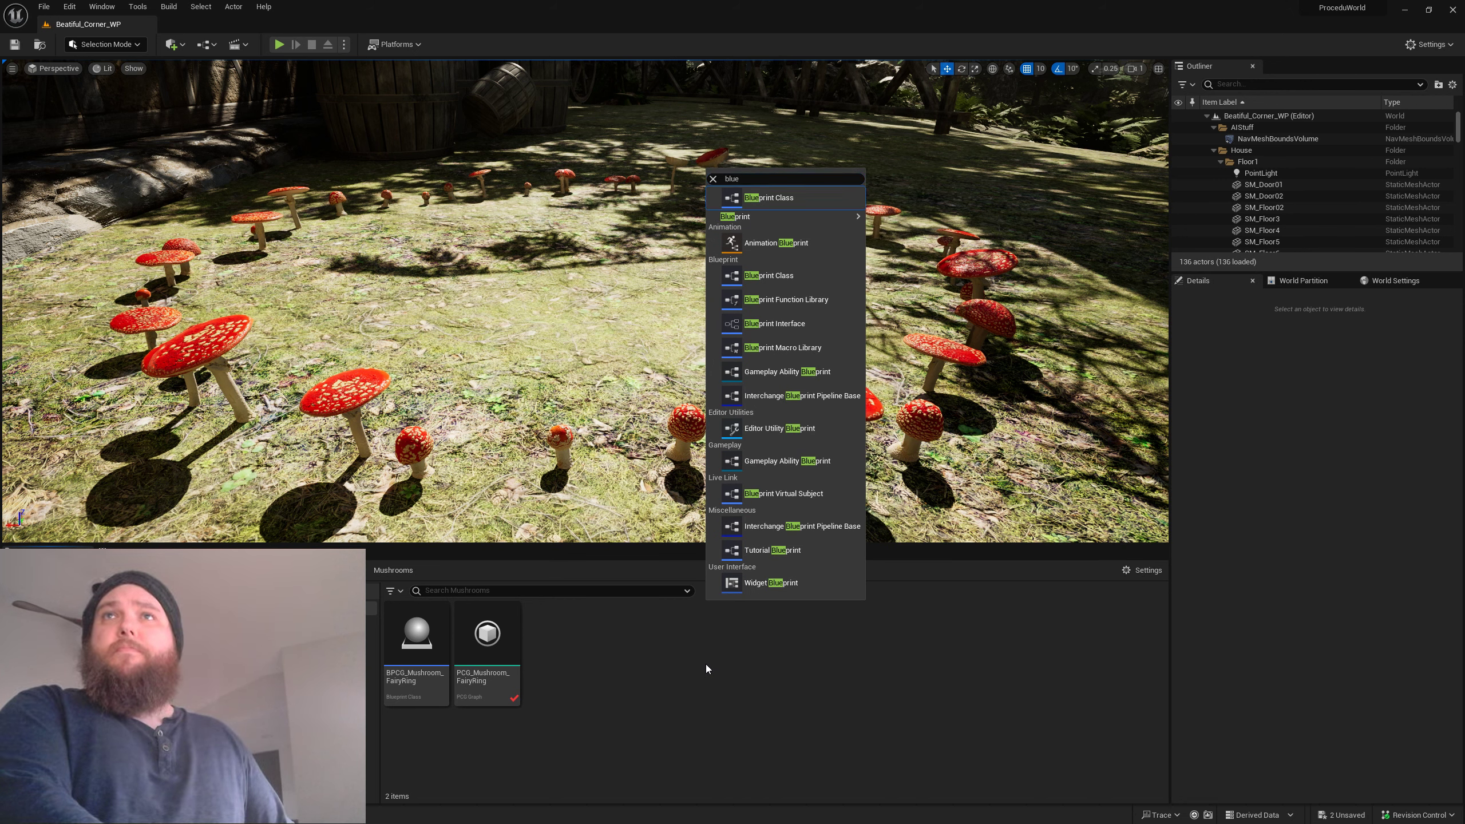
key(Return)
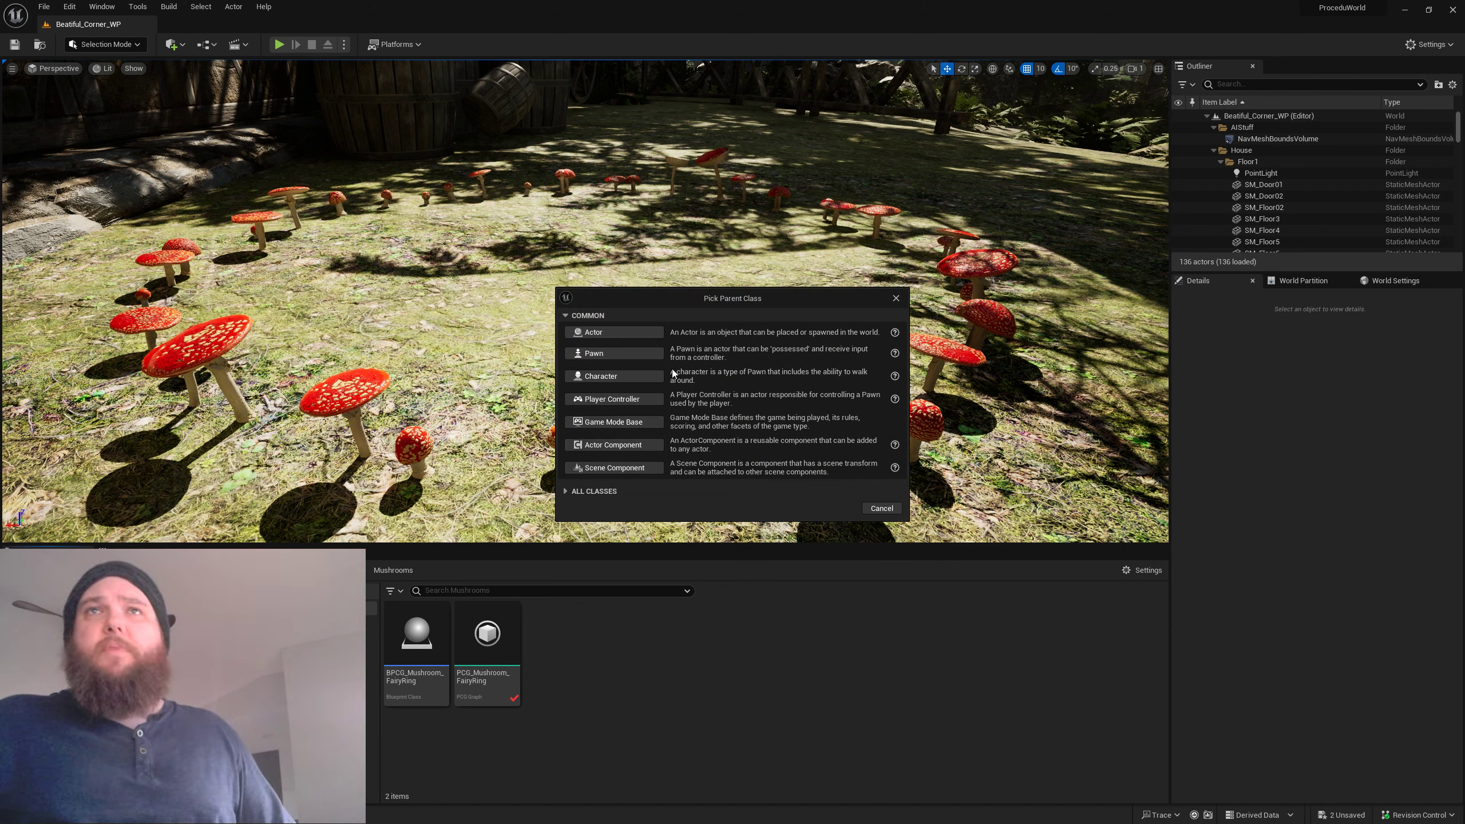
key(Escape)
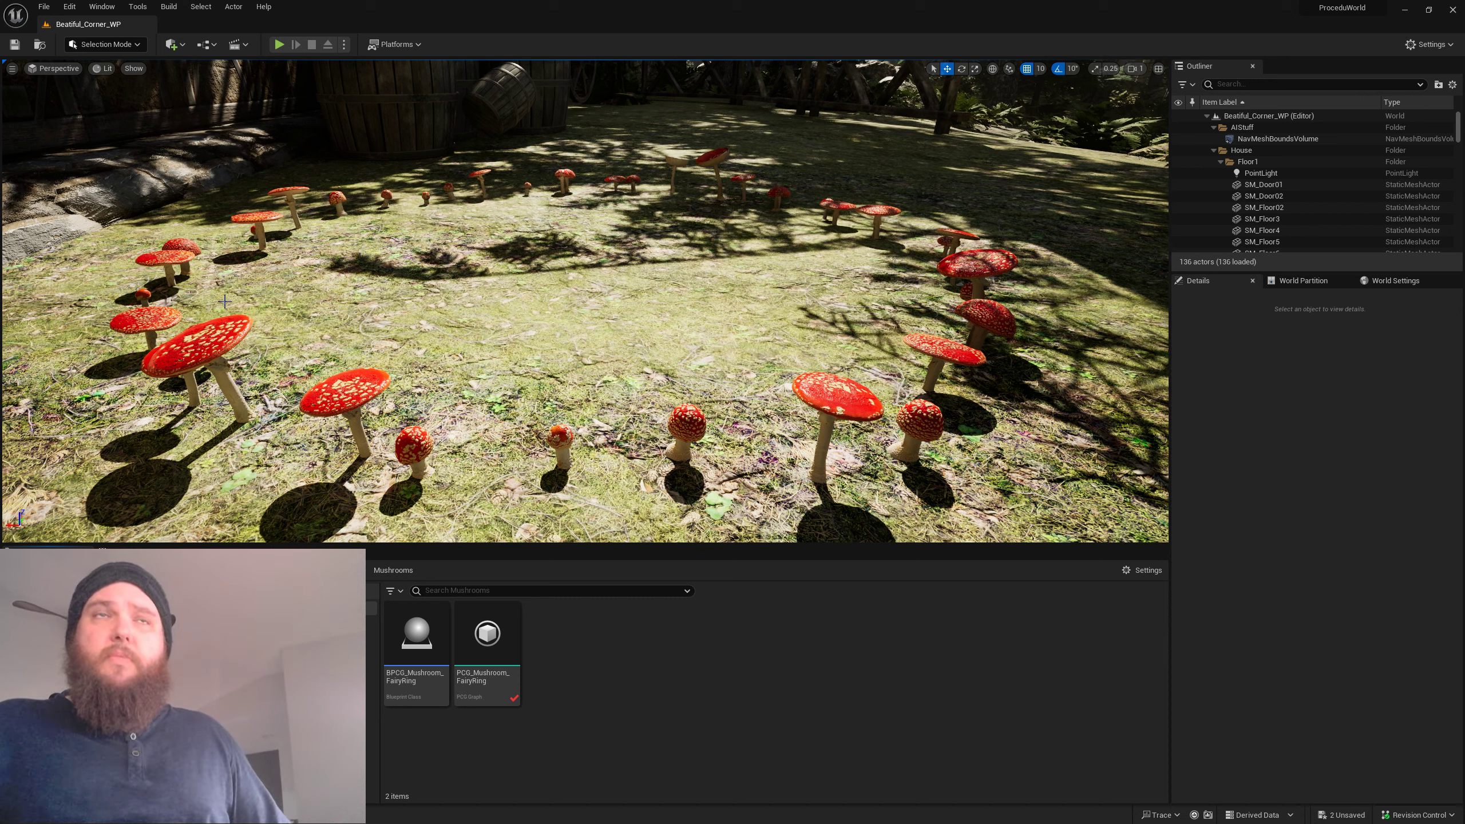
click(176, 44)
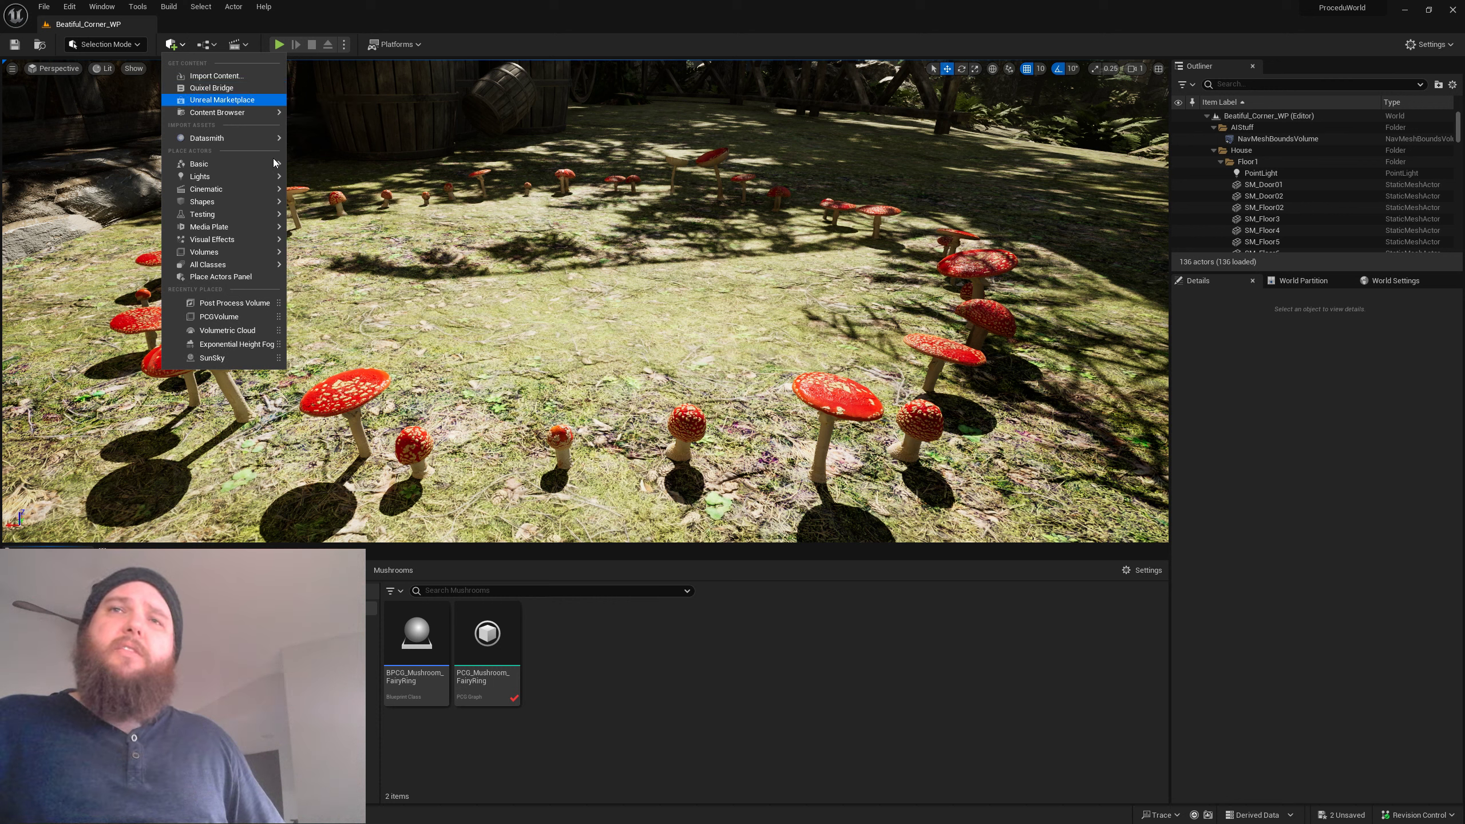
click(861, 669)
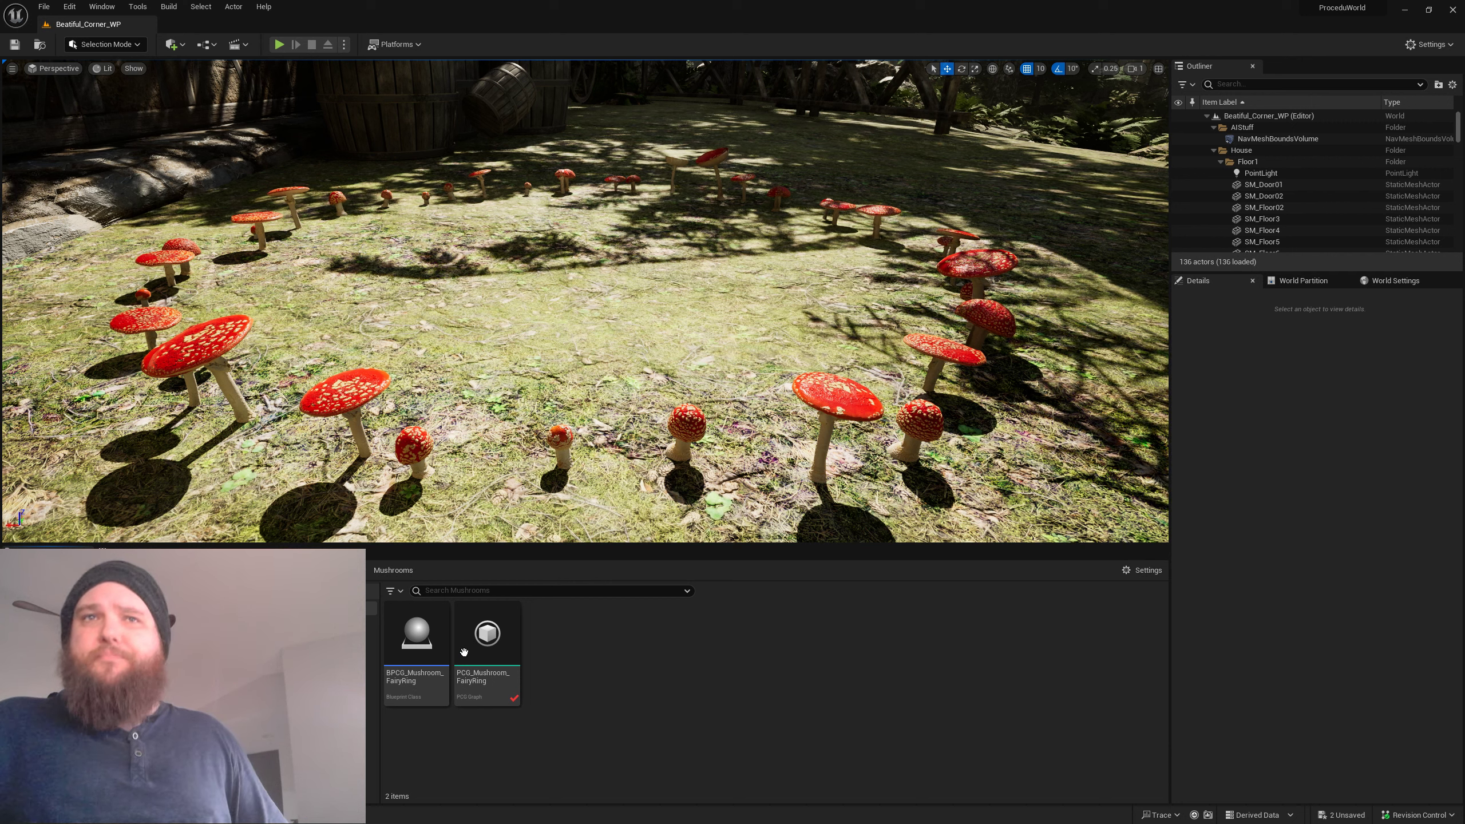
Open the BPCG_Mushroom_FairyRing blueprint and examine the settings of its Spline and PCG components.
mouse_move(411, 629)
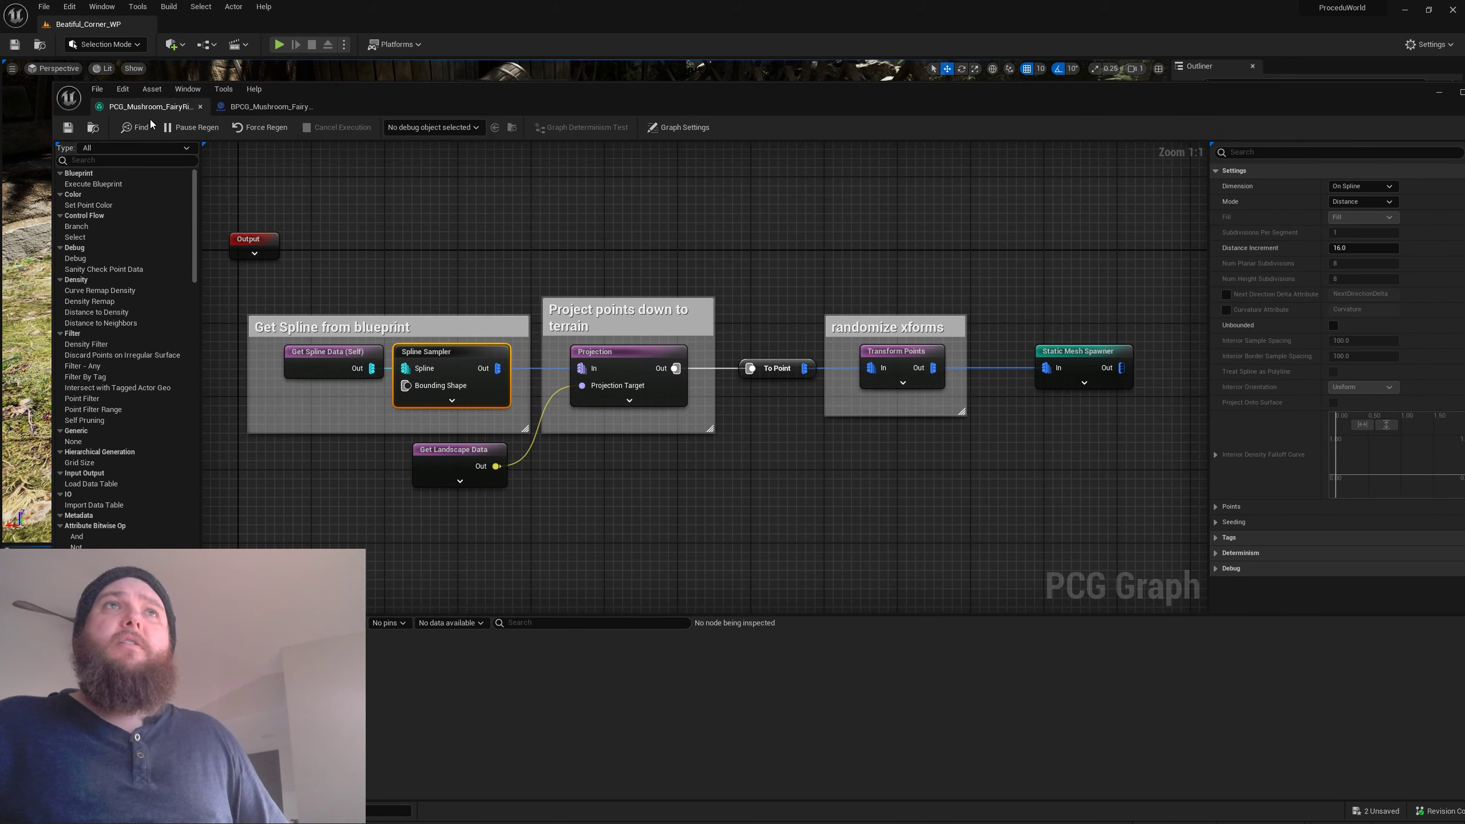
click(272, 106)
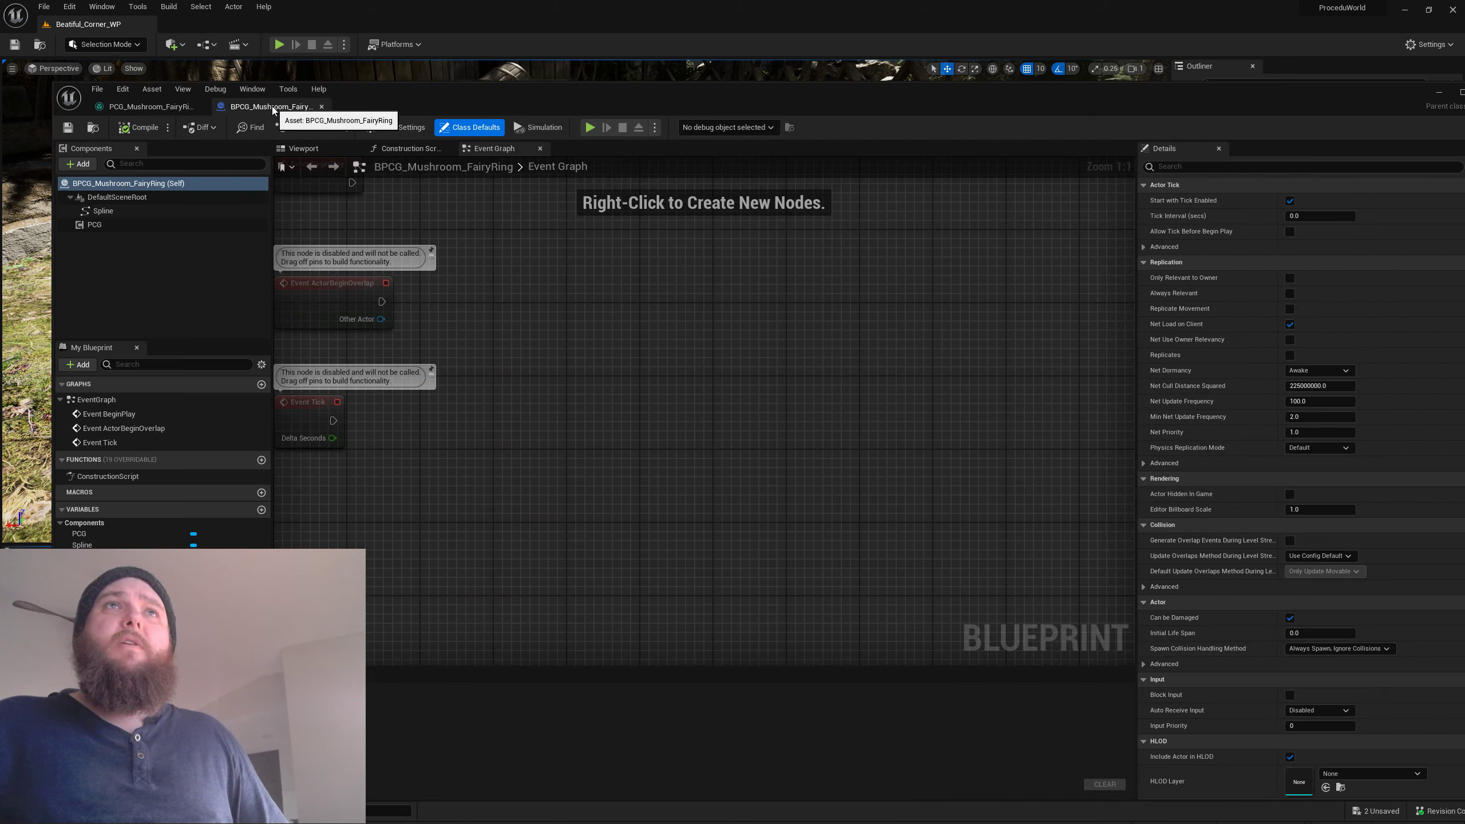
click(112, 213)
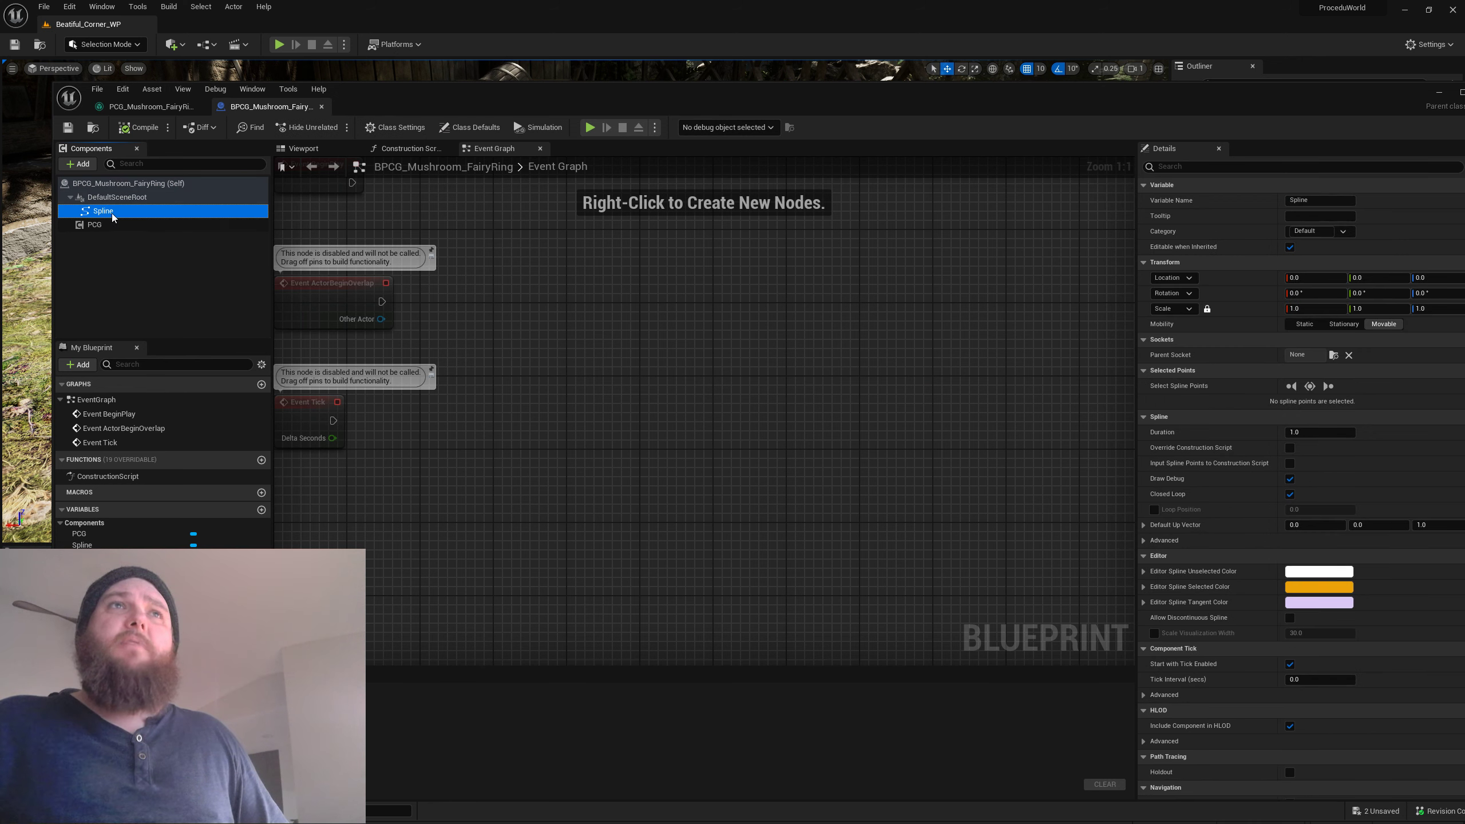
click(119, 227)
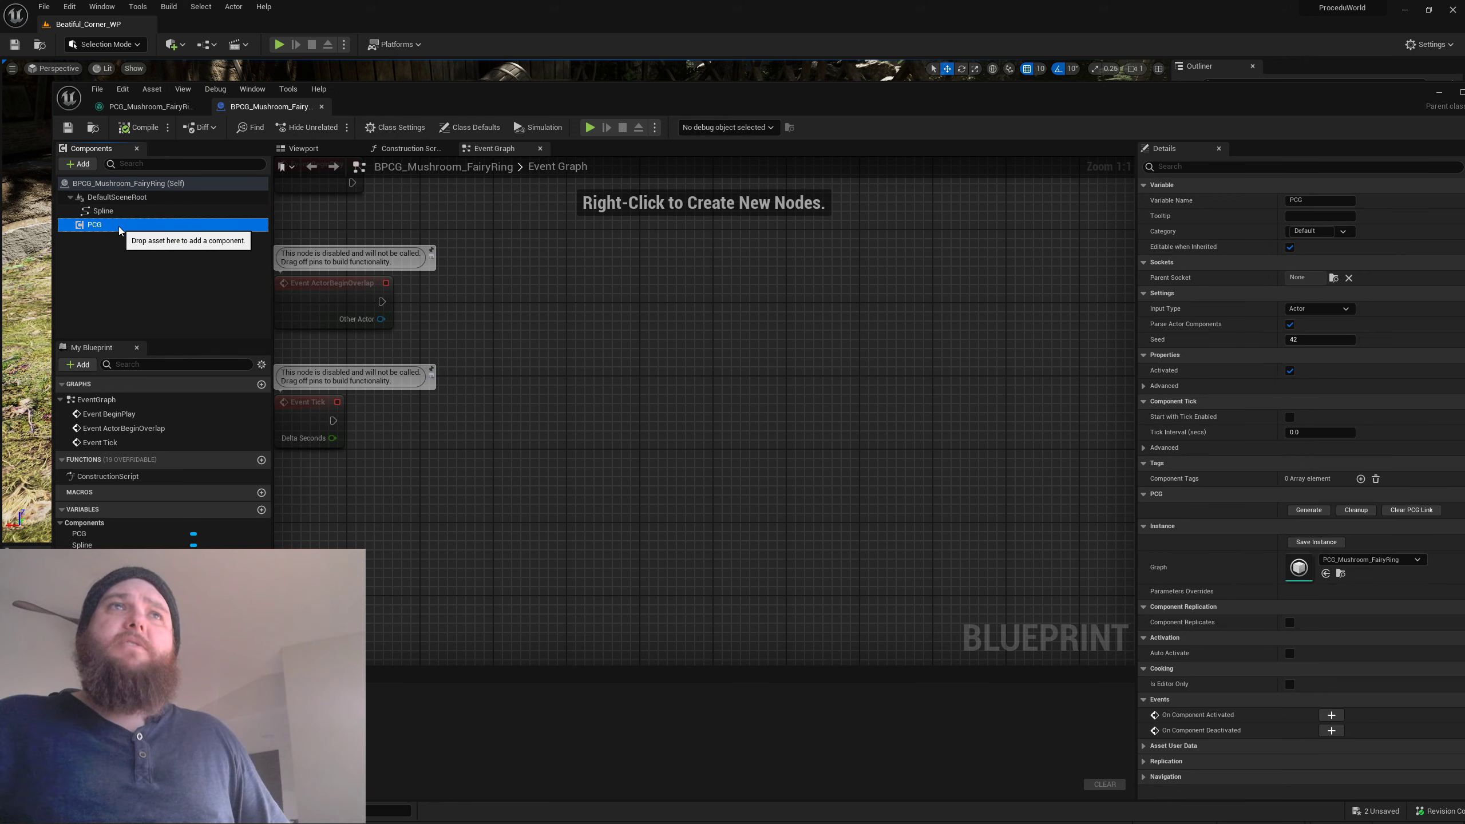
click(65, 164)
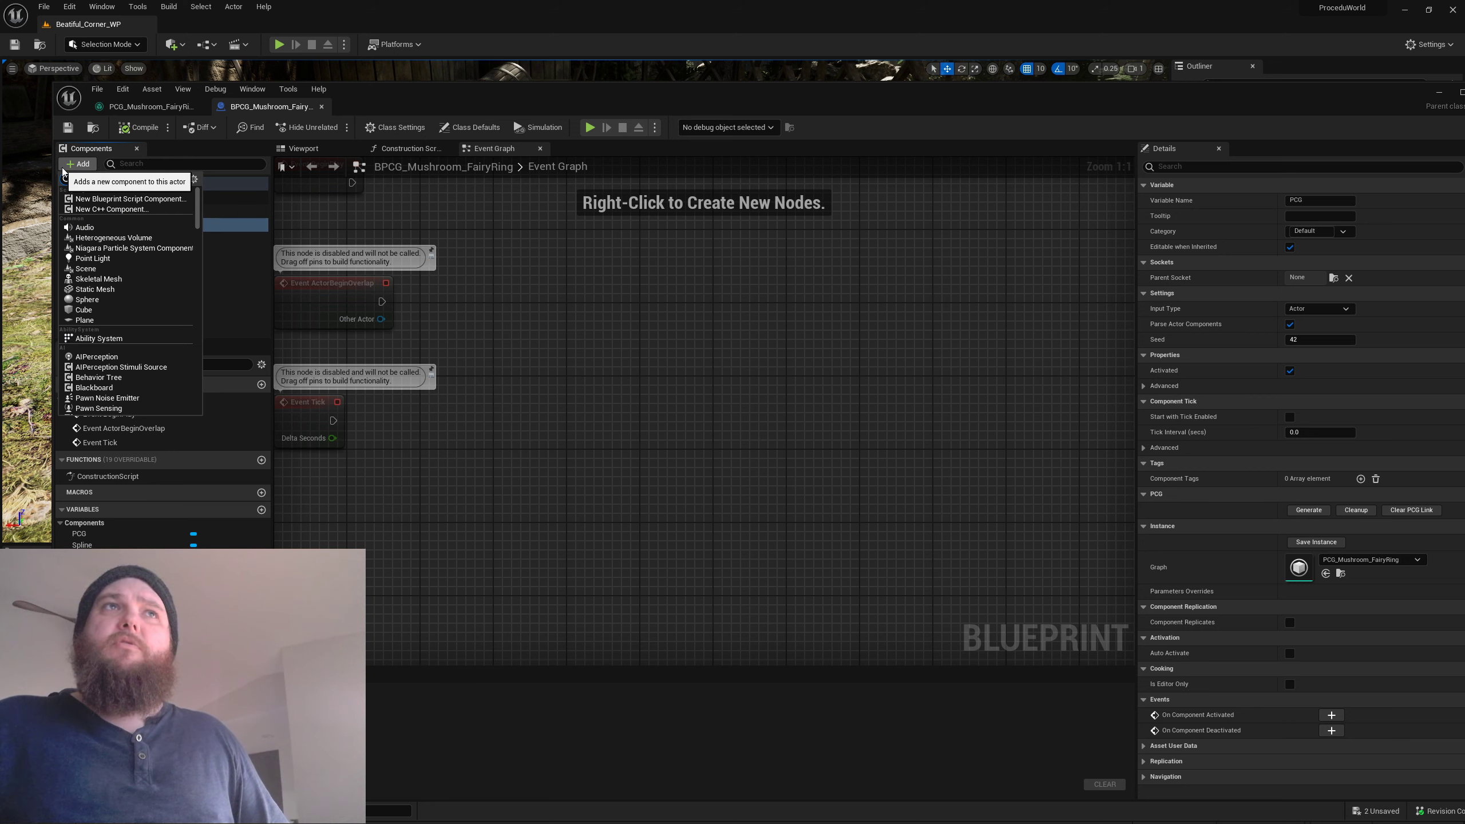
click(231, 357)
click(169, 213)
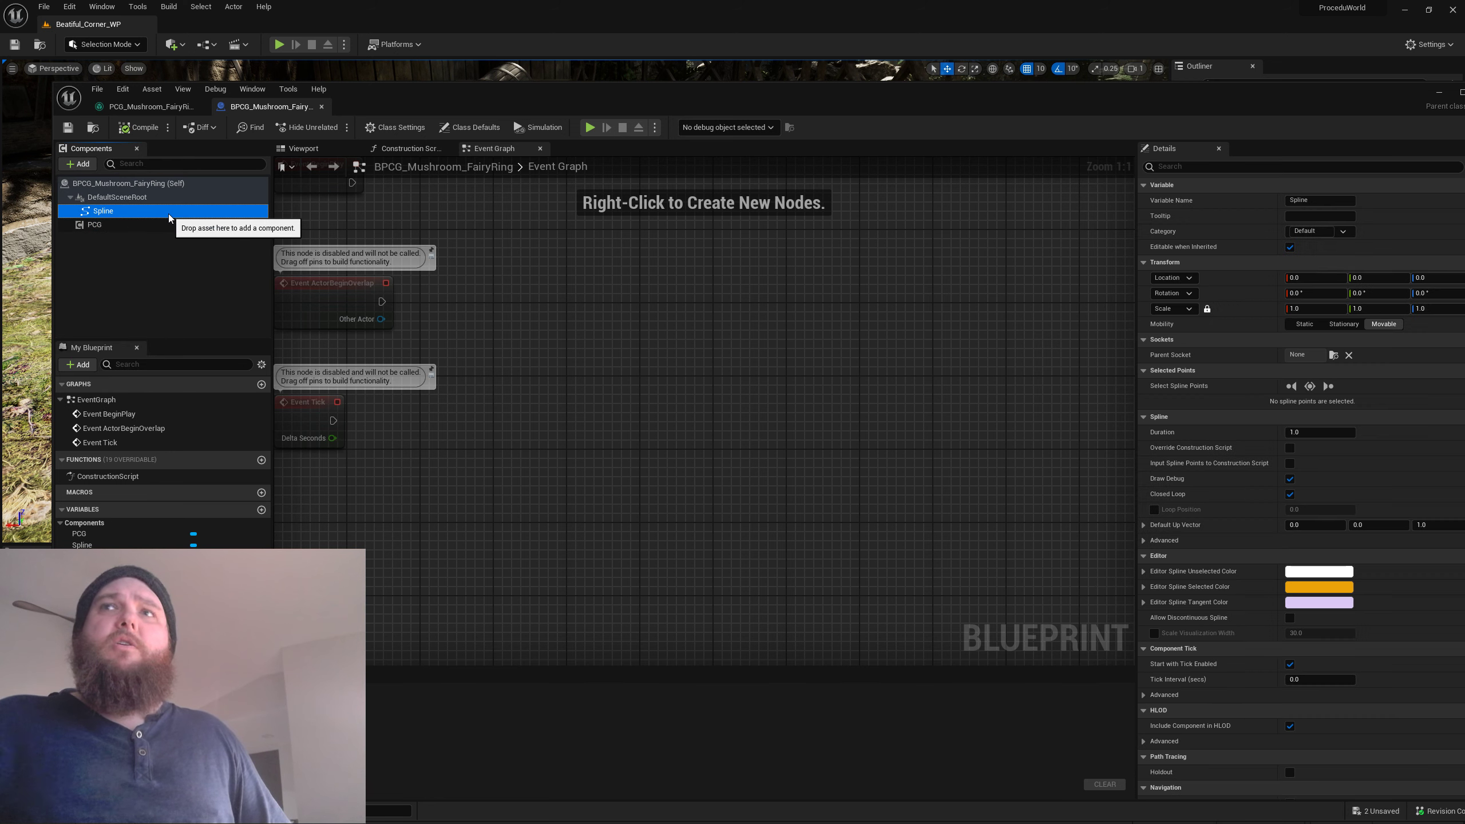
Show the closed spline in the blueprint's viewport and look at the shape options in the Spline Generation Panel for one of its points.
click(303, 148)
right_drag(879, 429, 882, 531)
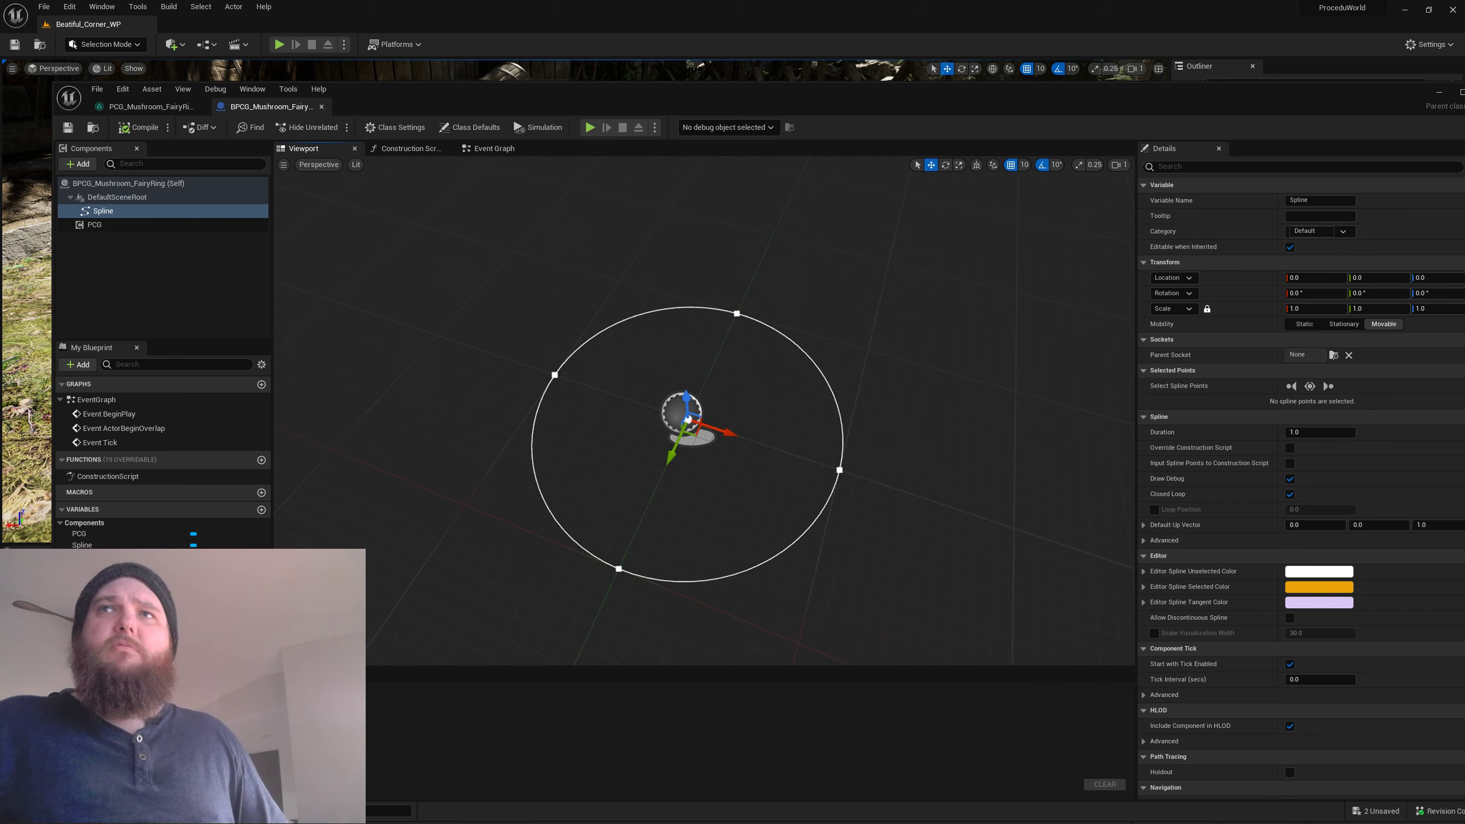
click(838, 469)
right_click(838, 468)
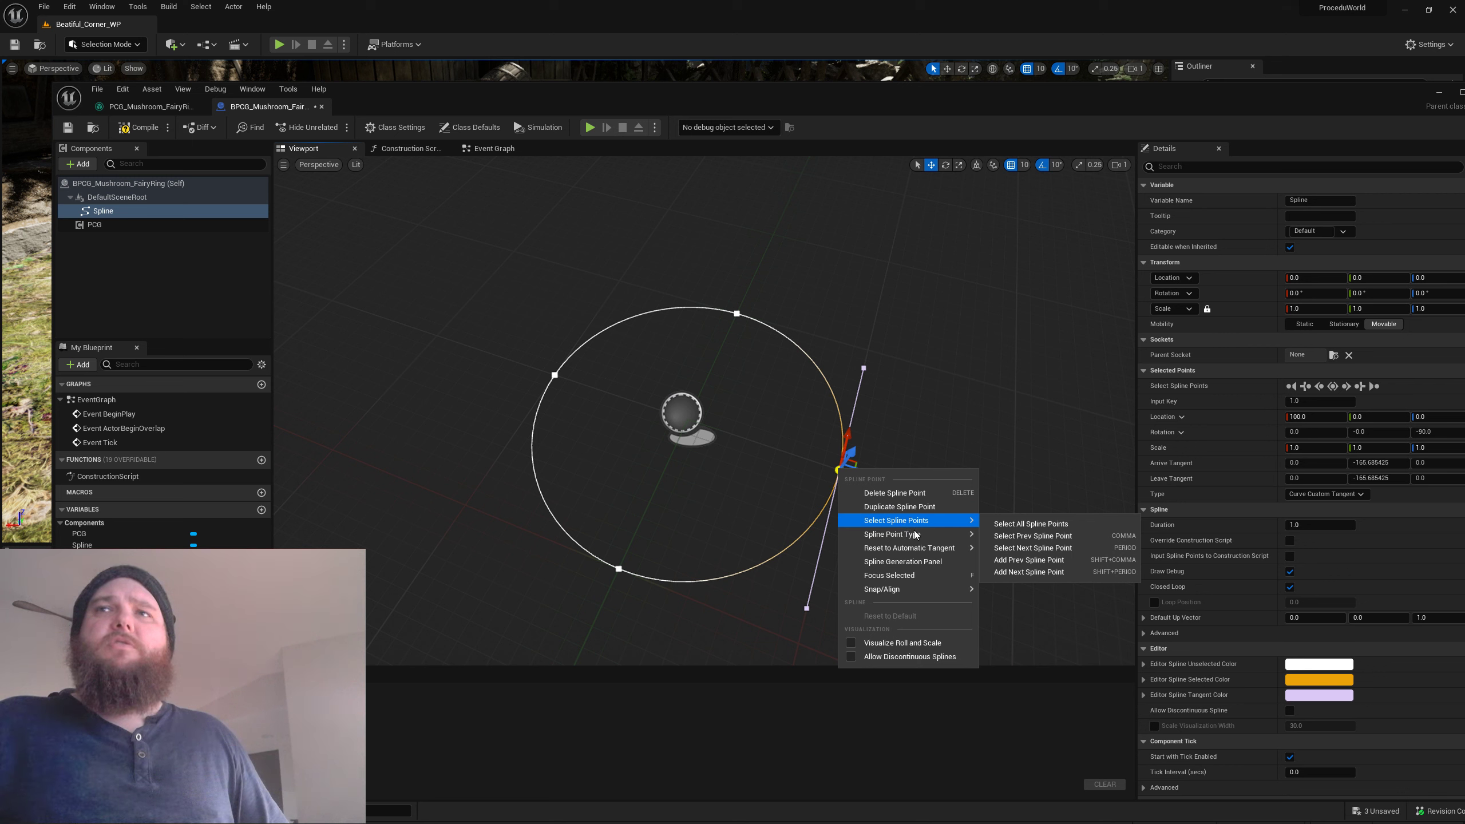
click(917, 561)
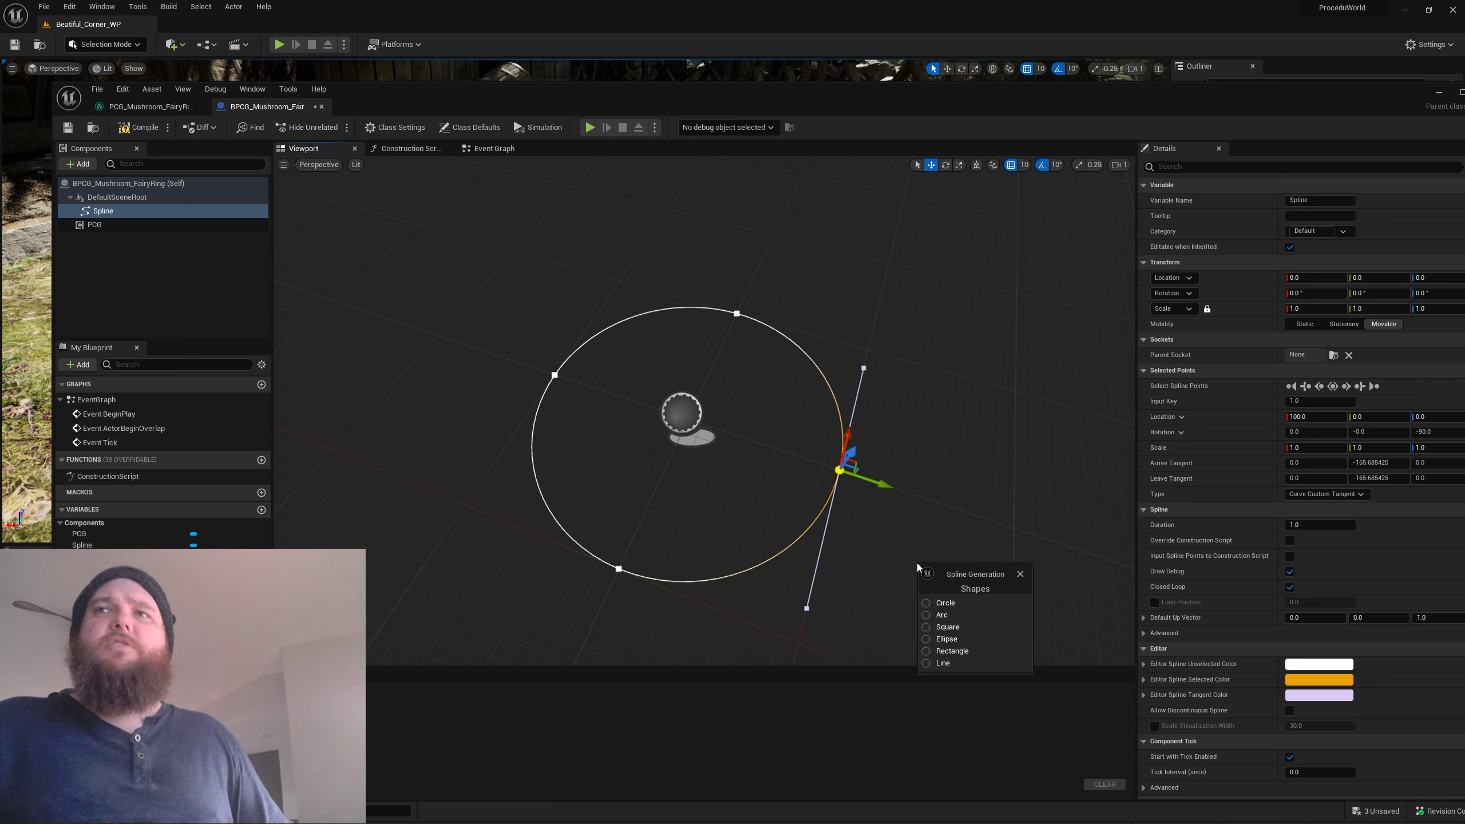
click(1020, 574)
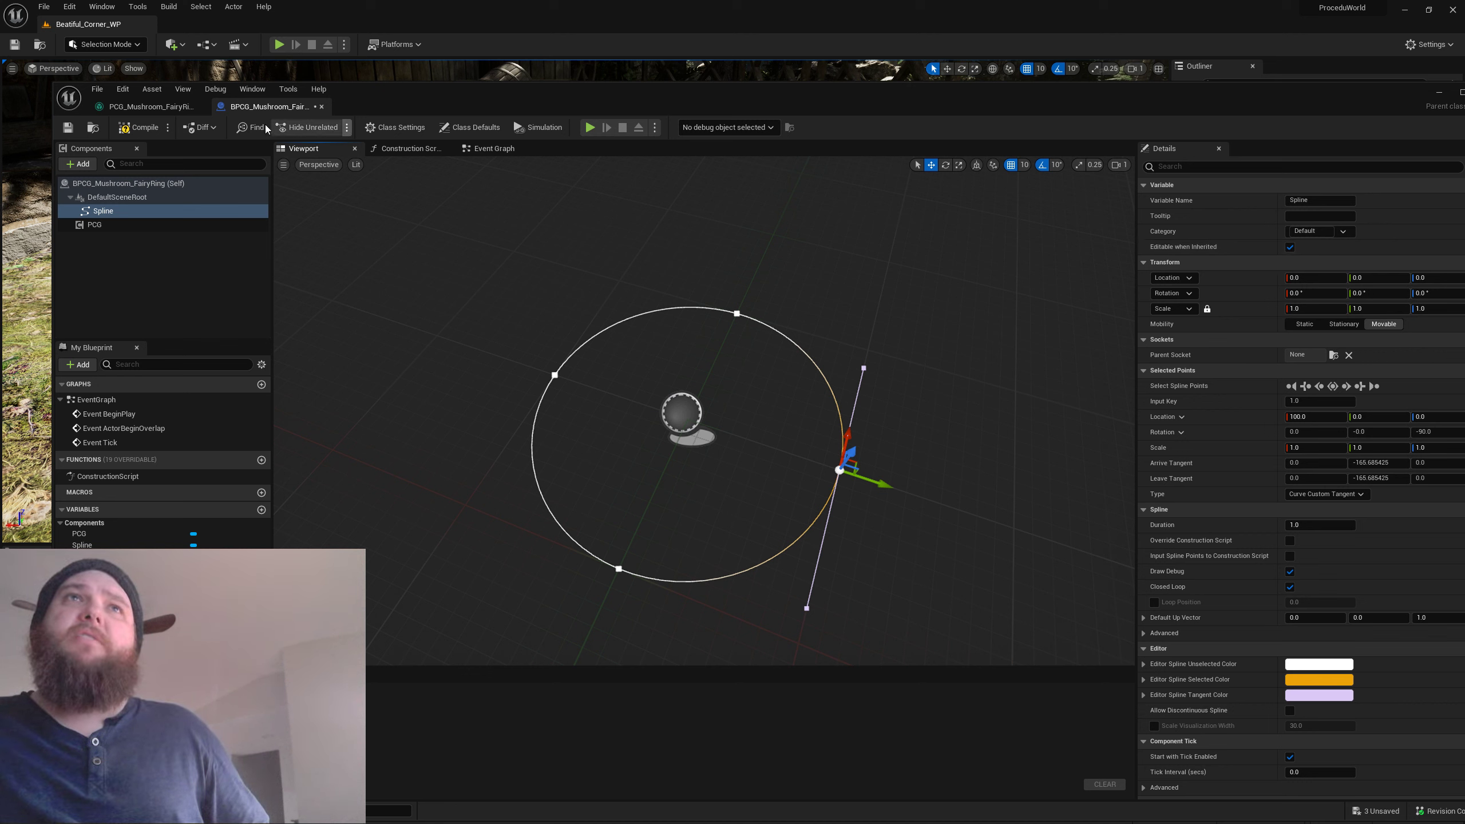
Compile the BPCG_Mushroom_FairyRing blueprint and review the settings of its class defaults, scene root and PCG component.
click(123, 195)
click(123, 185)
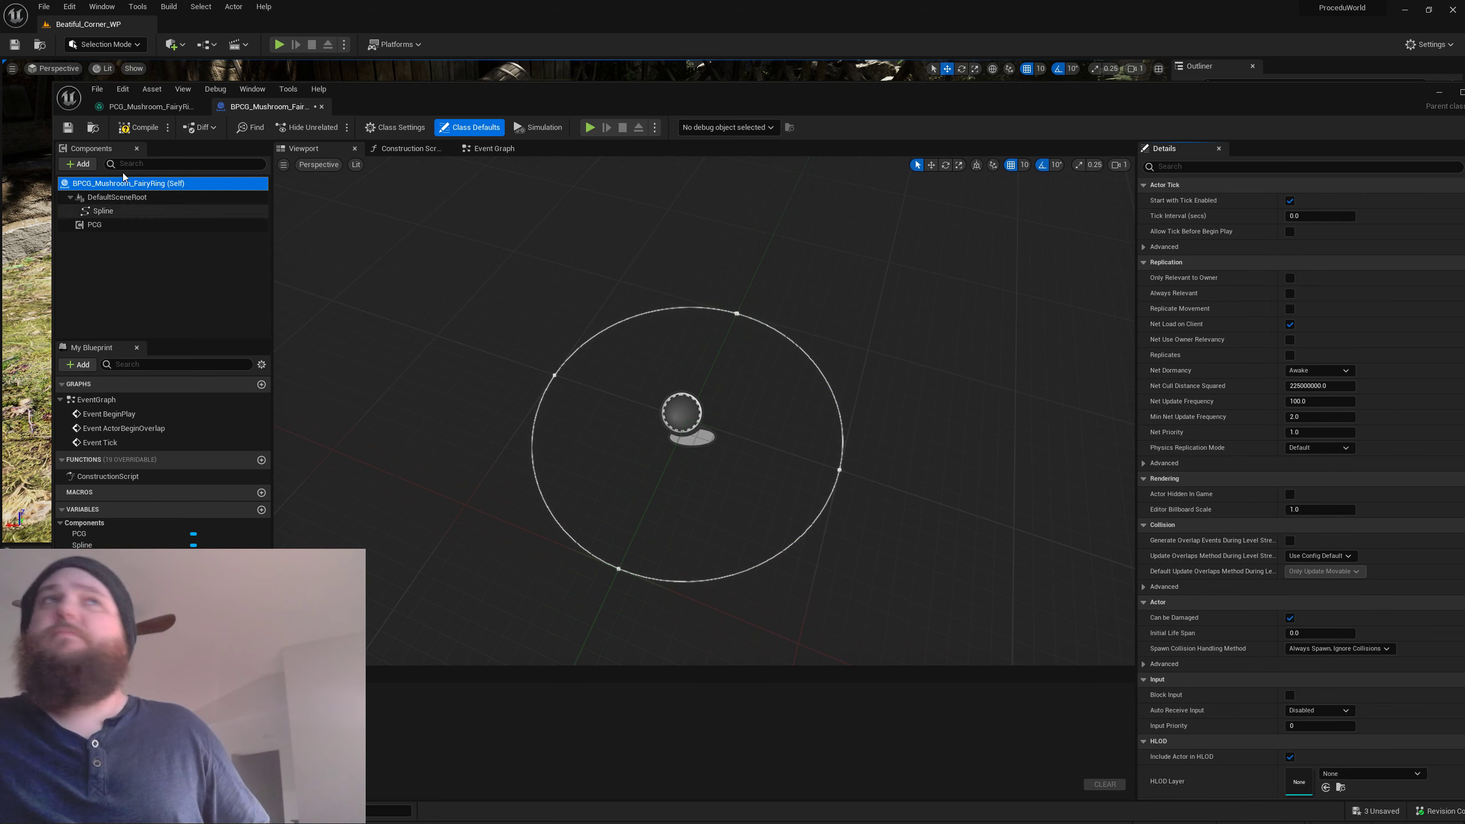
click(85, 198)
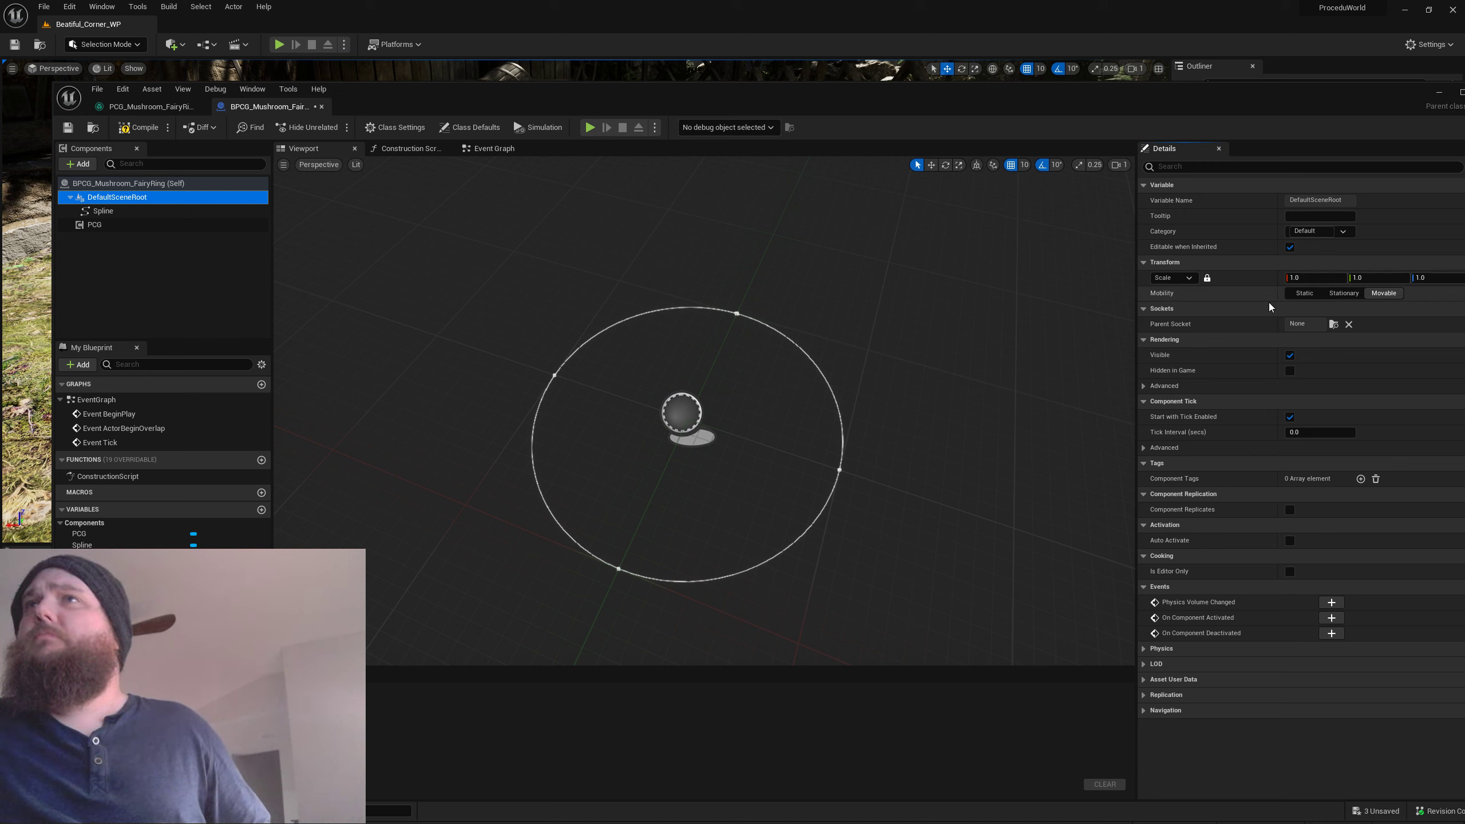
click(1291, 418)
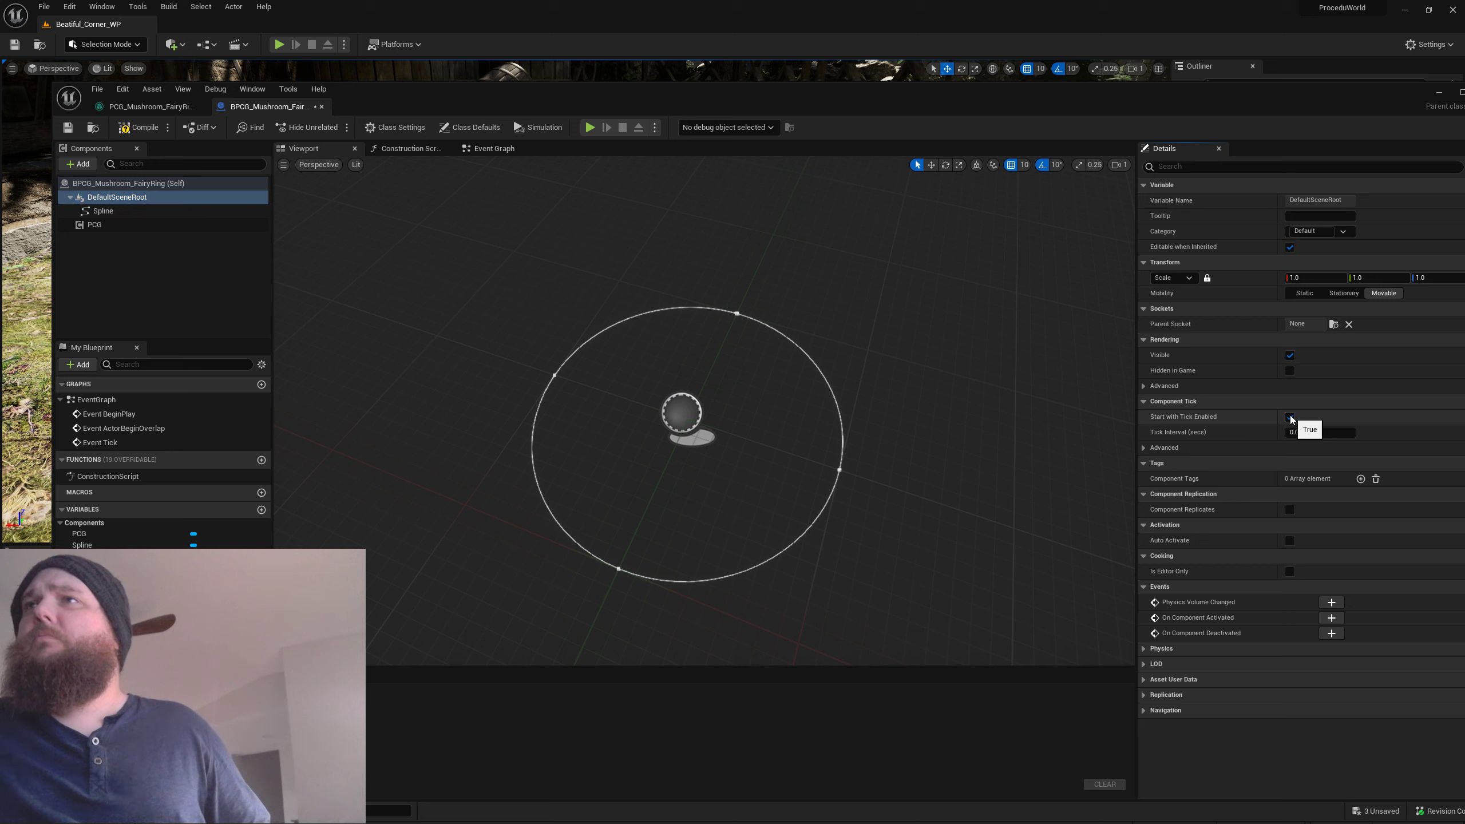
click(173, 186)
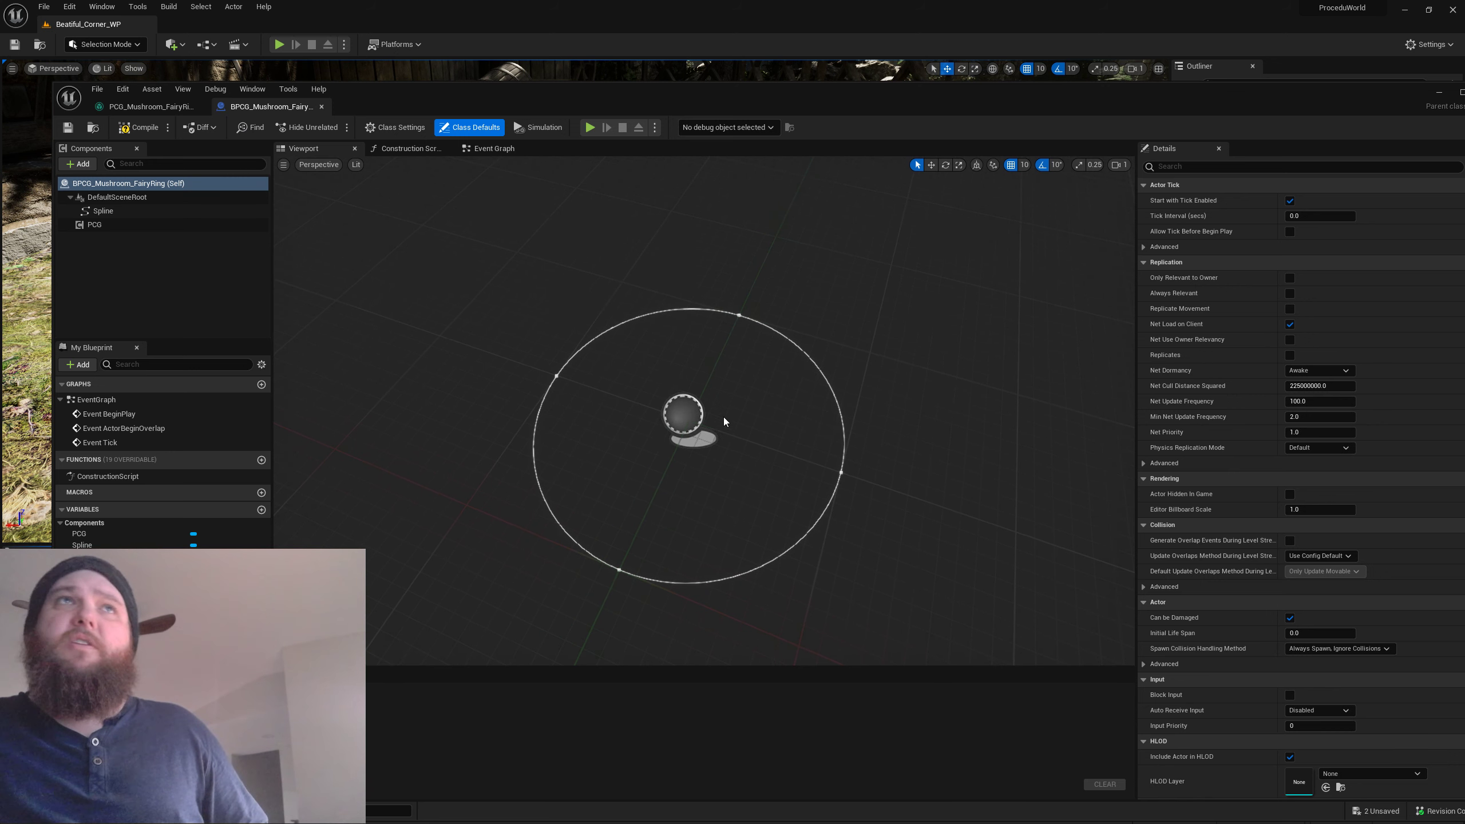
click(140, 127)
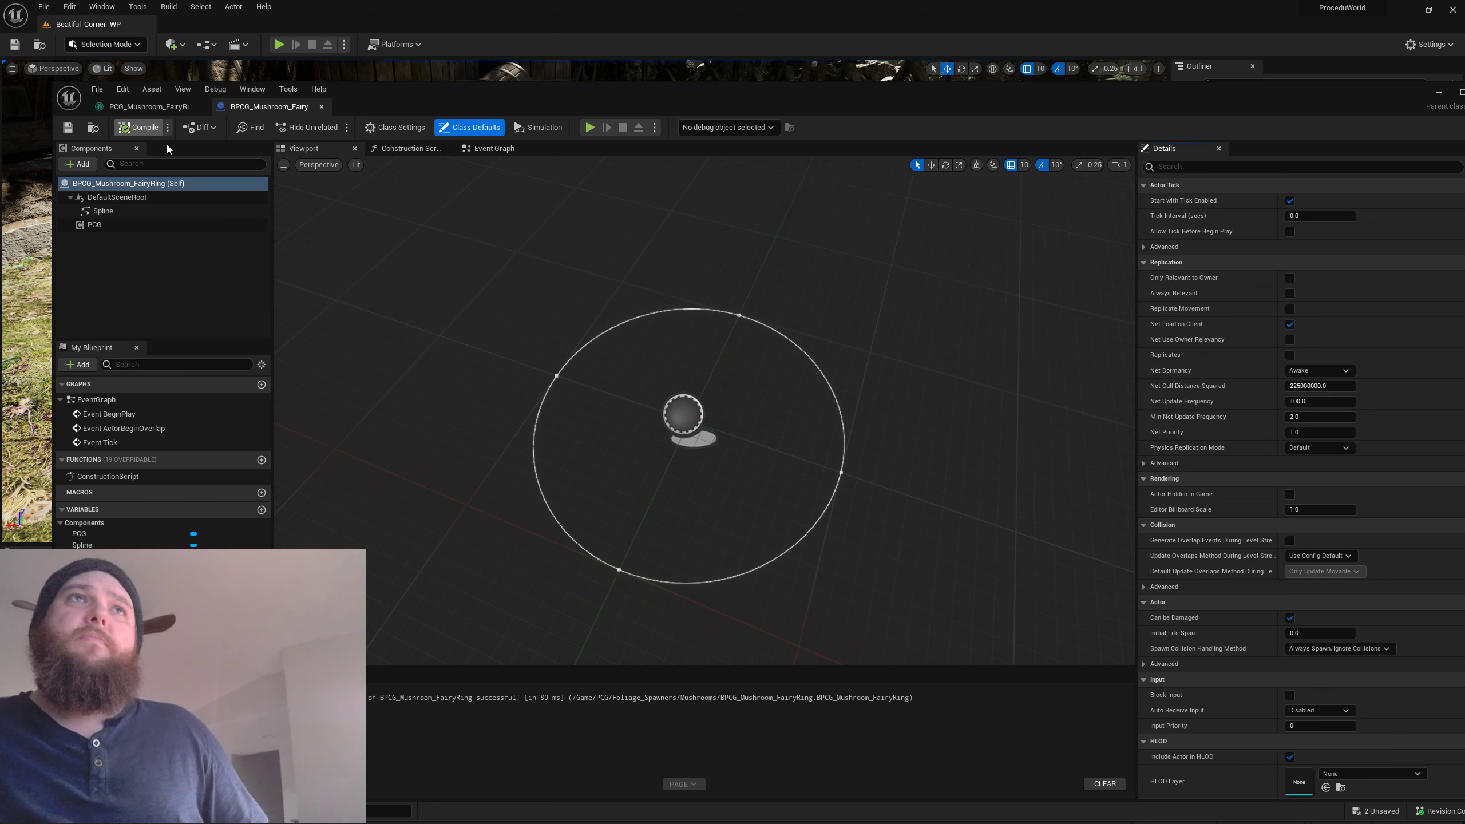
click(126, 227)
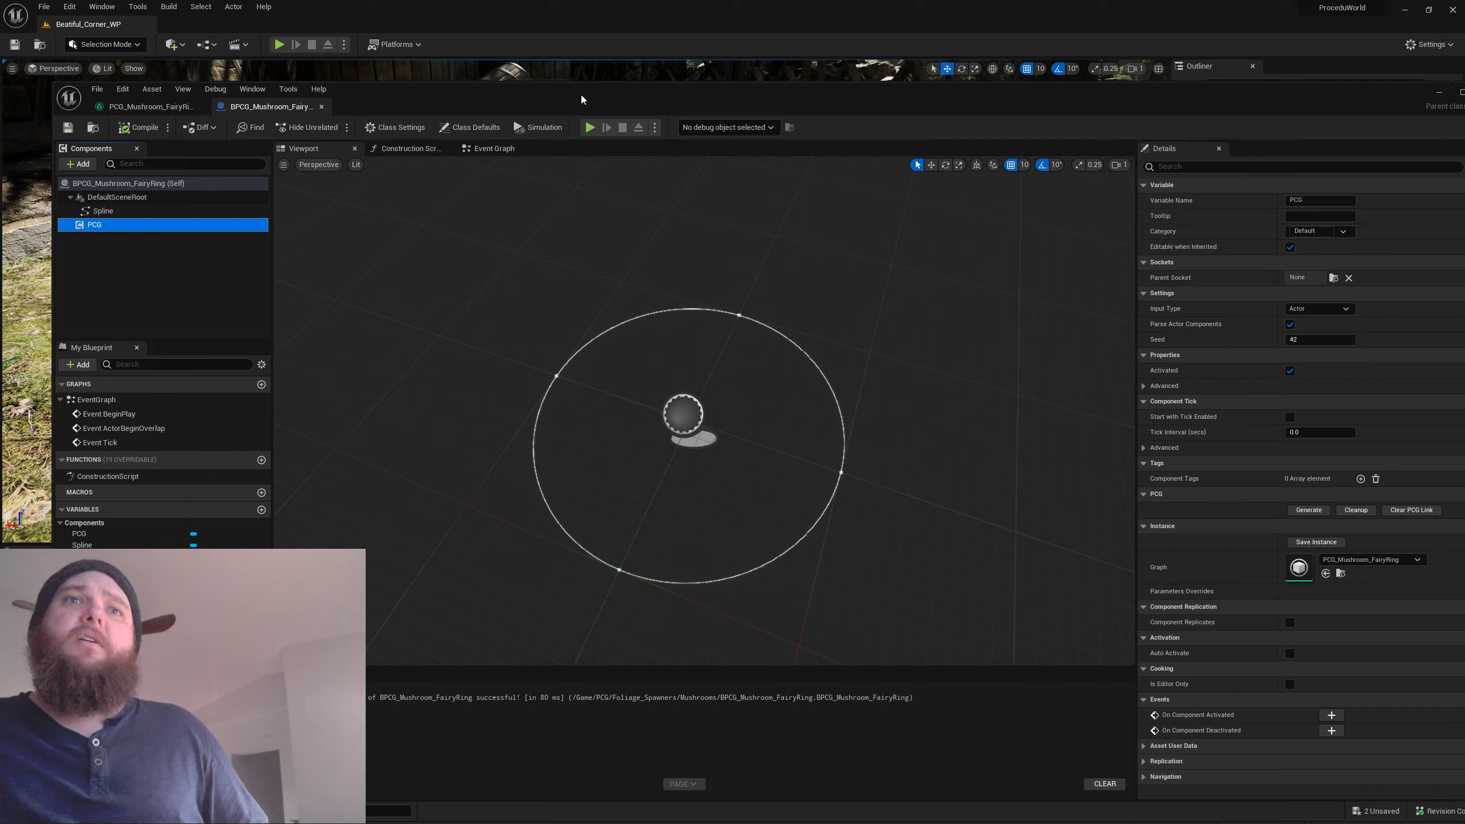
drag(581, 93, 0, 97)
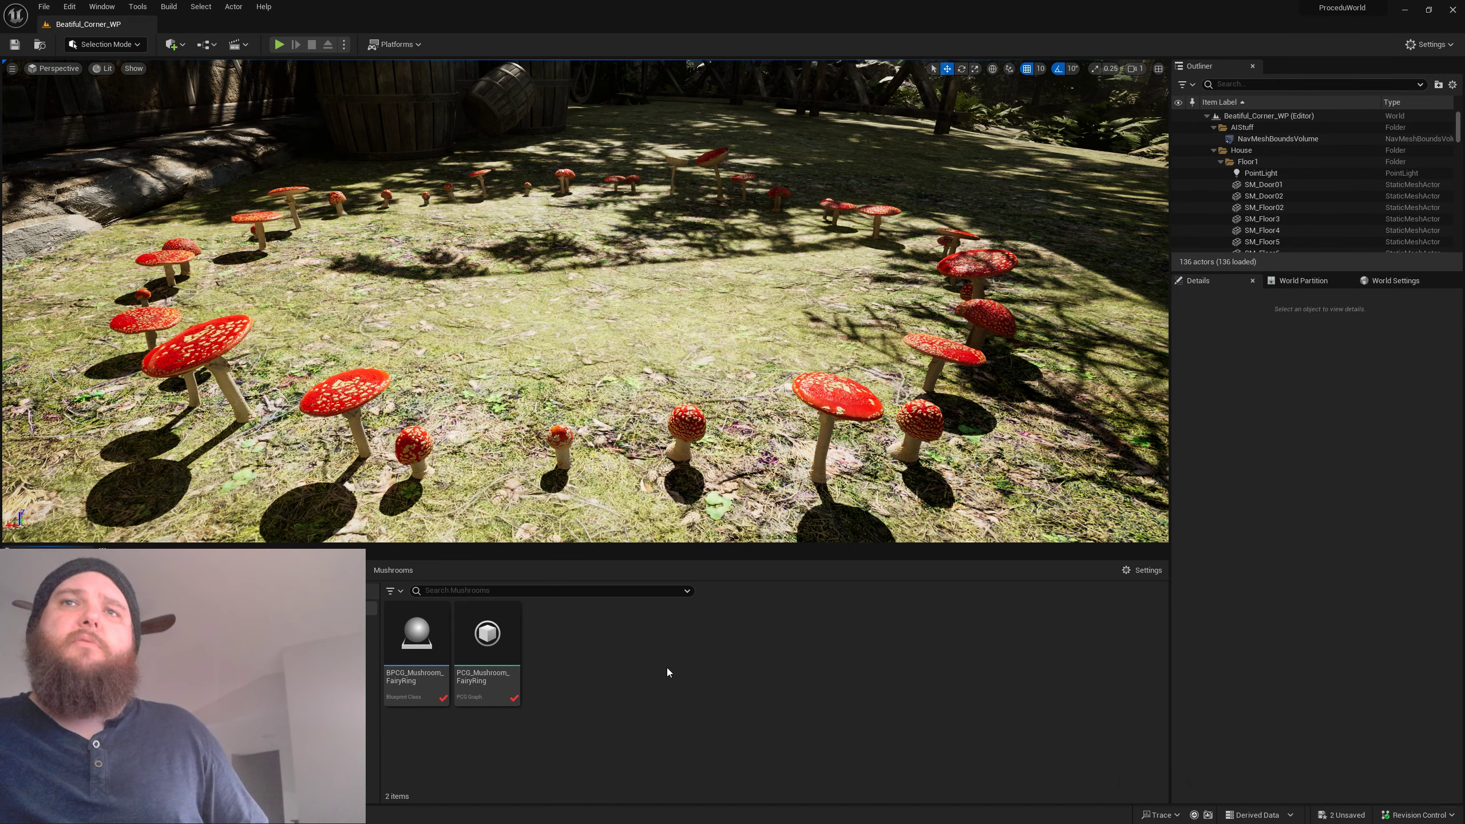
right_click(668, 671)
text(pcg)
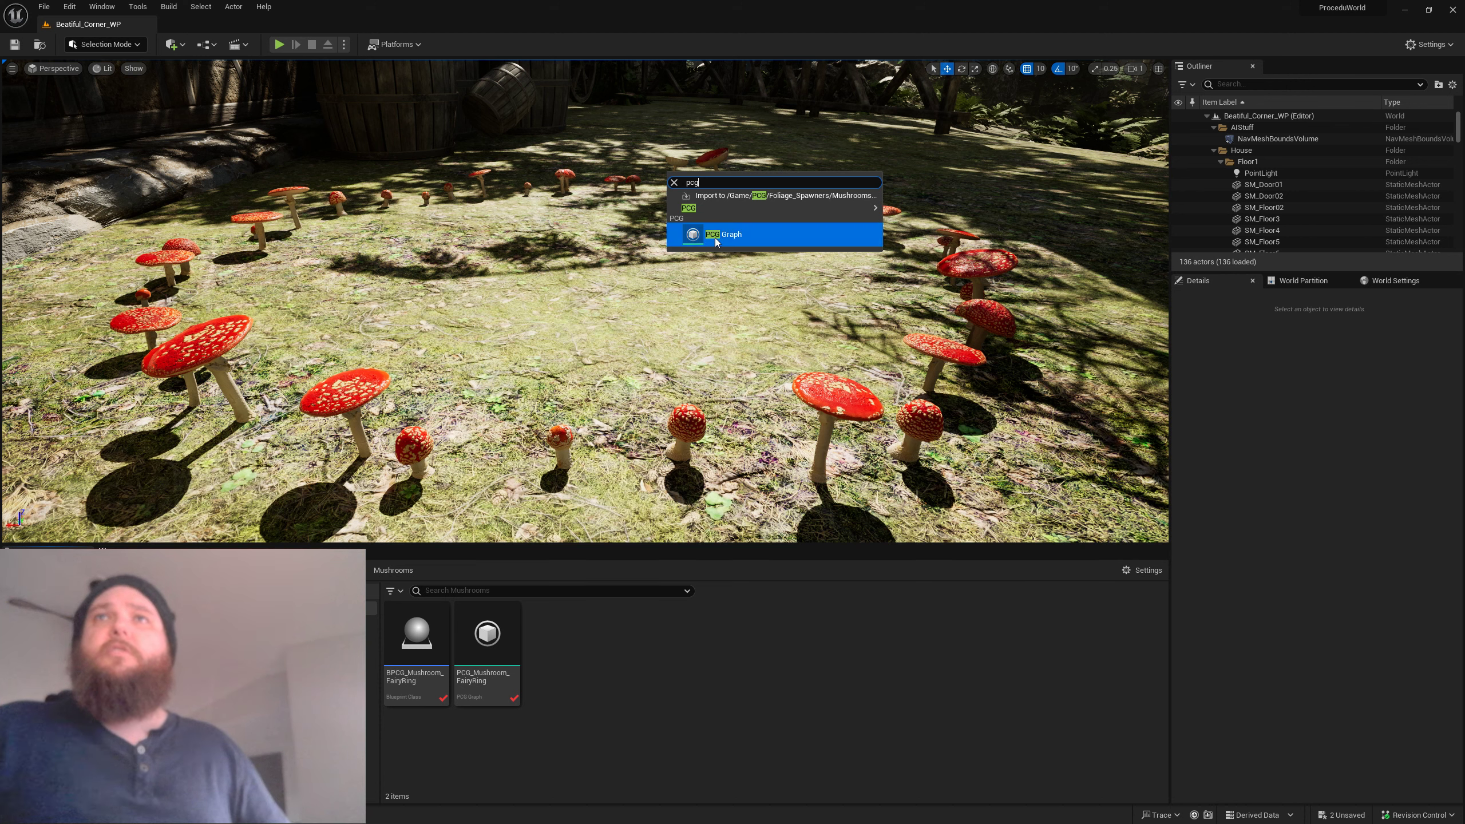
key(BackSpace)
click(702, 311)
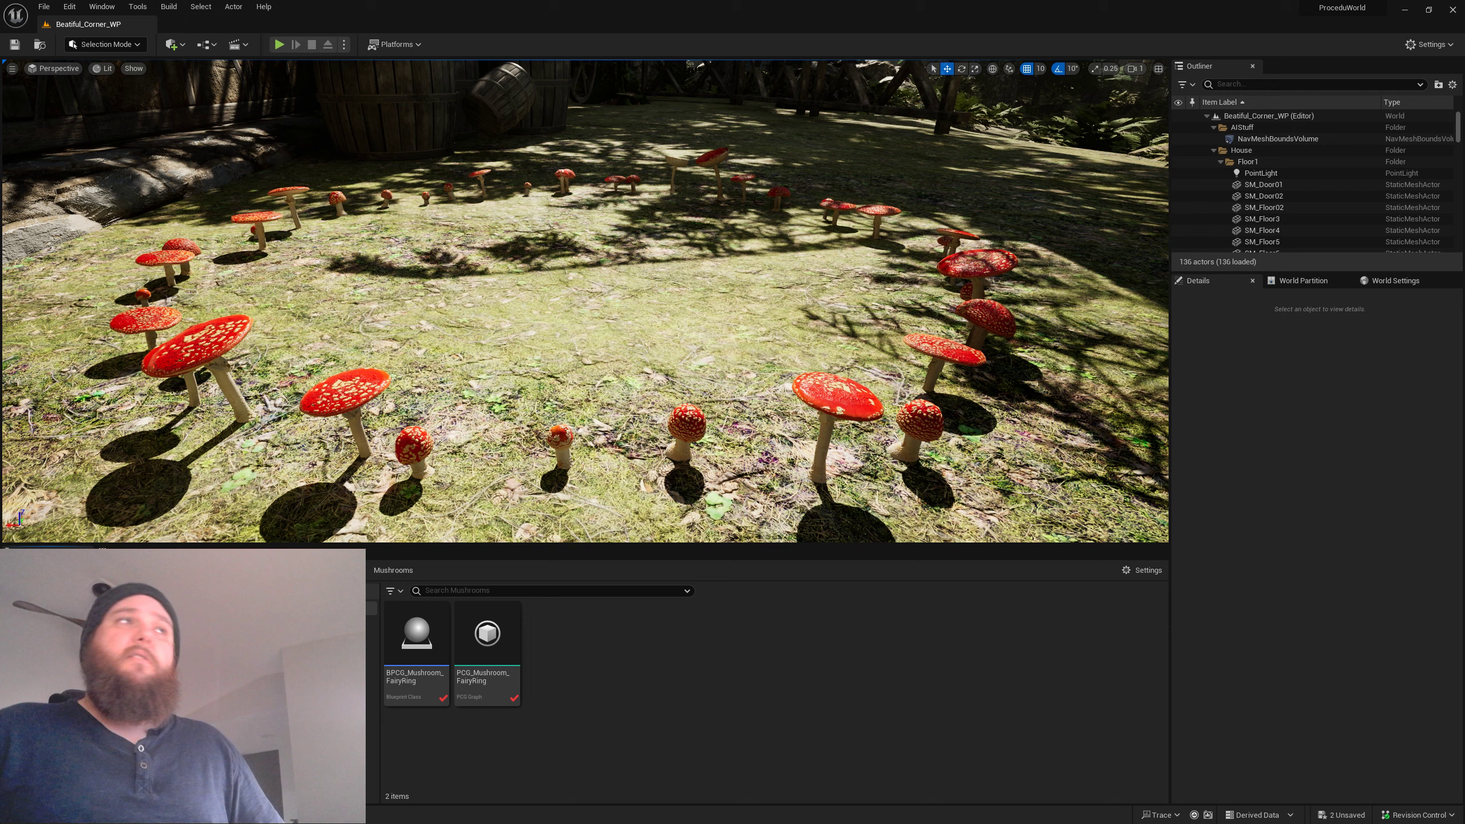
drag(0, 119, 956, 55)
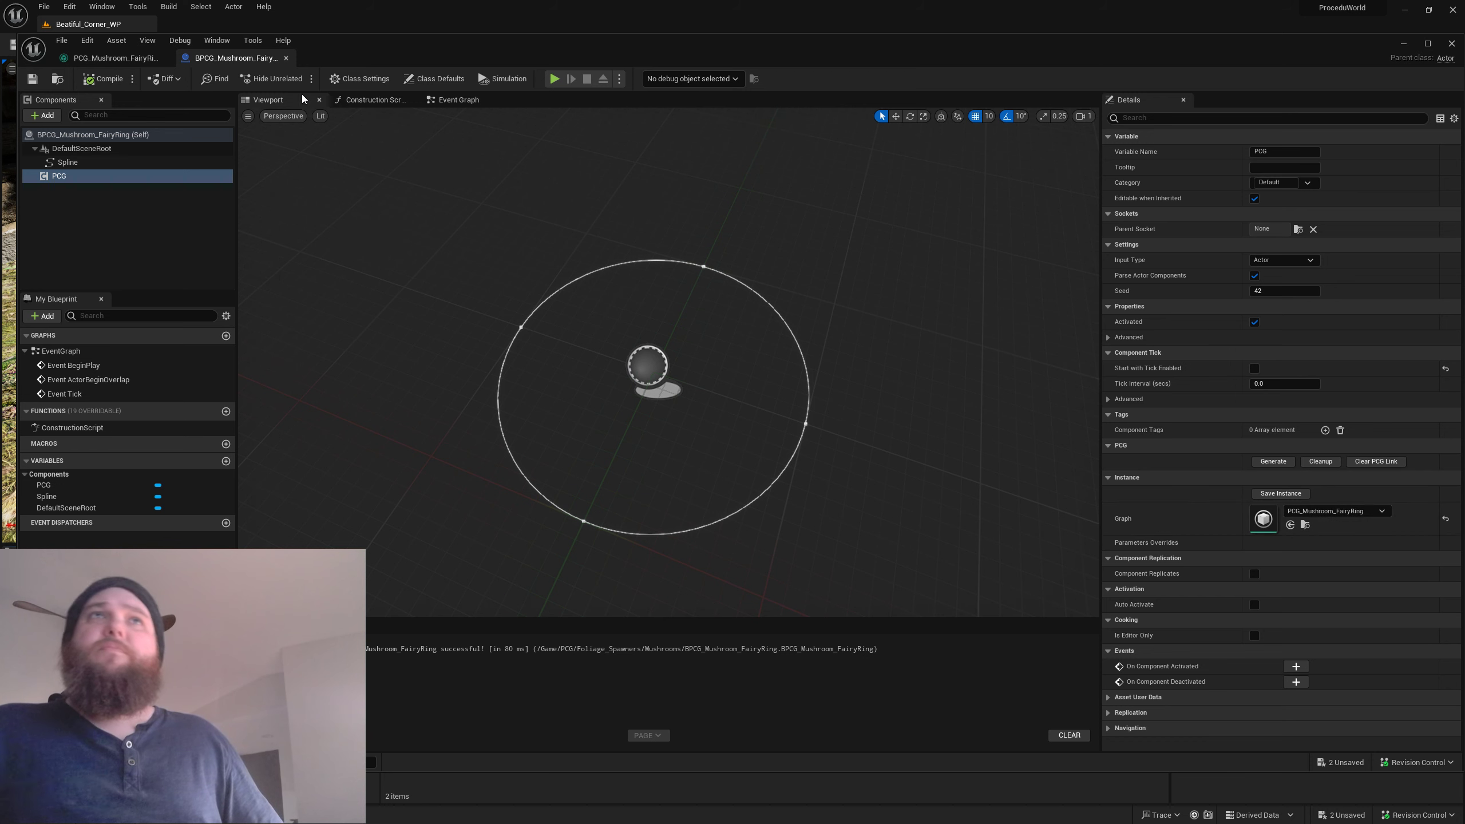
Open the PCG_Mushroom_FairyRing graph and examine the actor filter settings of the Get Spline Data node.
click(99, 59)
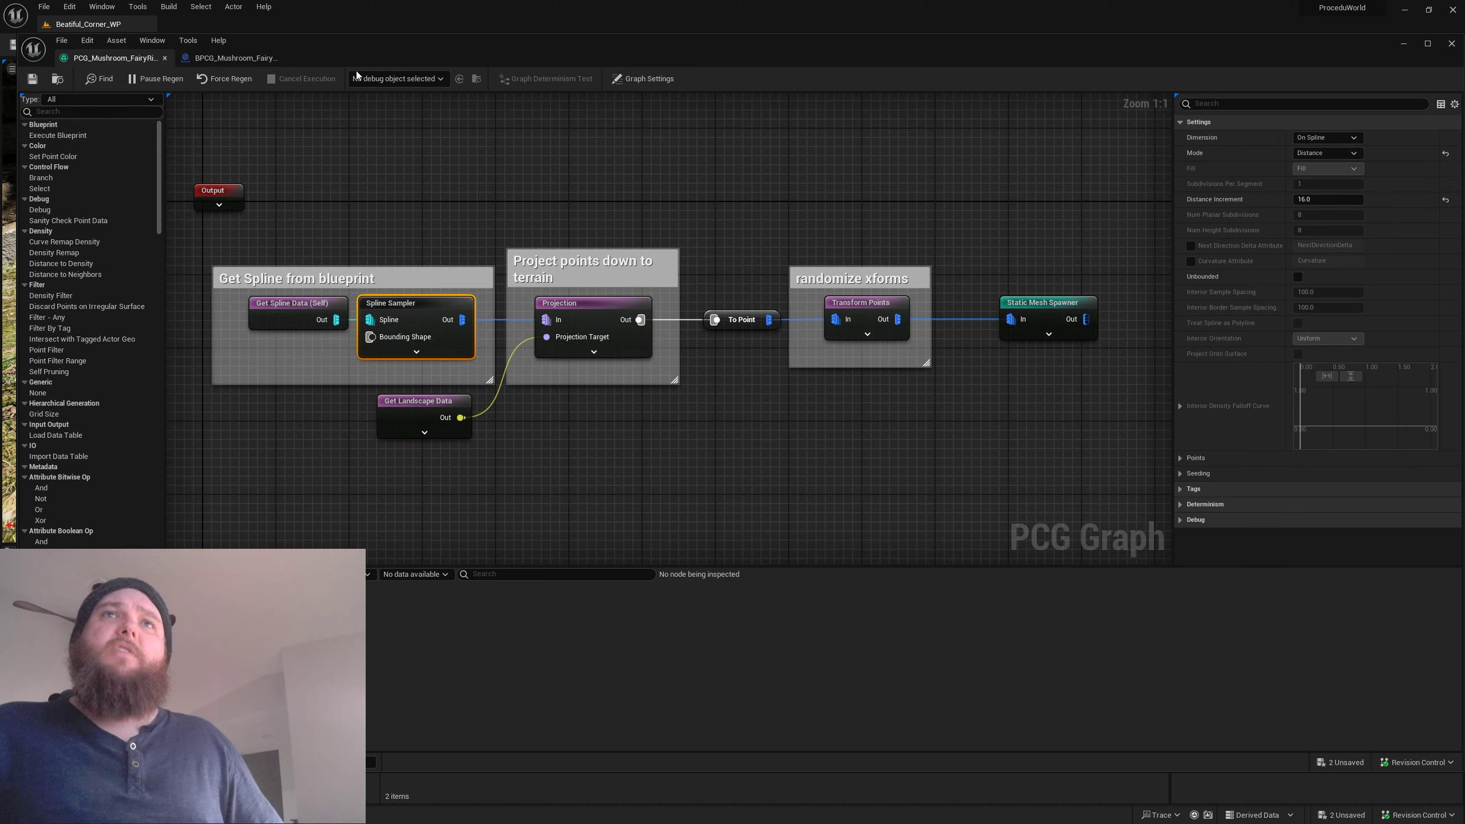
right_drag(381, 192, 466, 205)
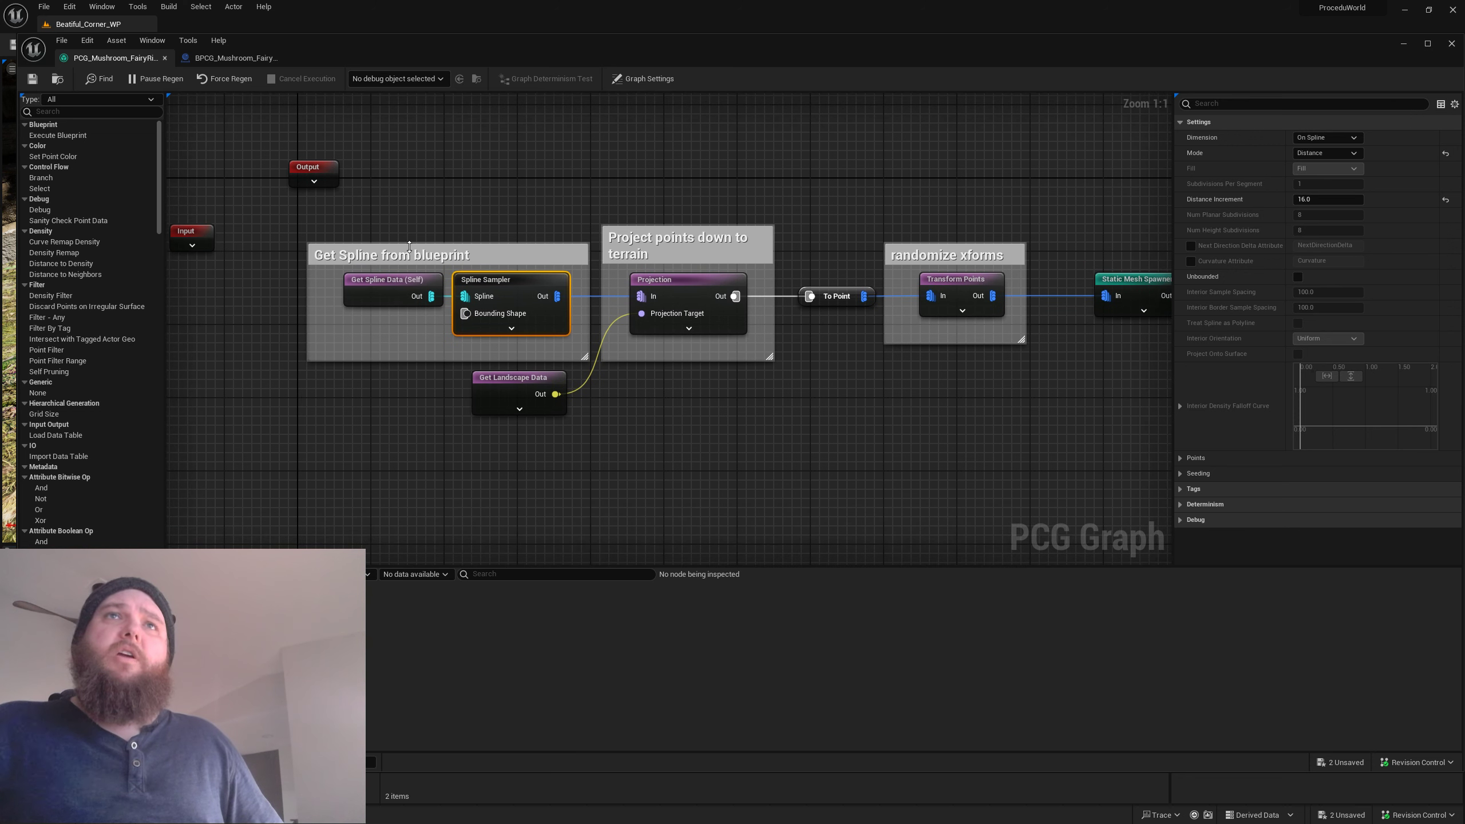
click(356, 289)
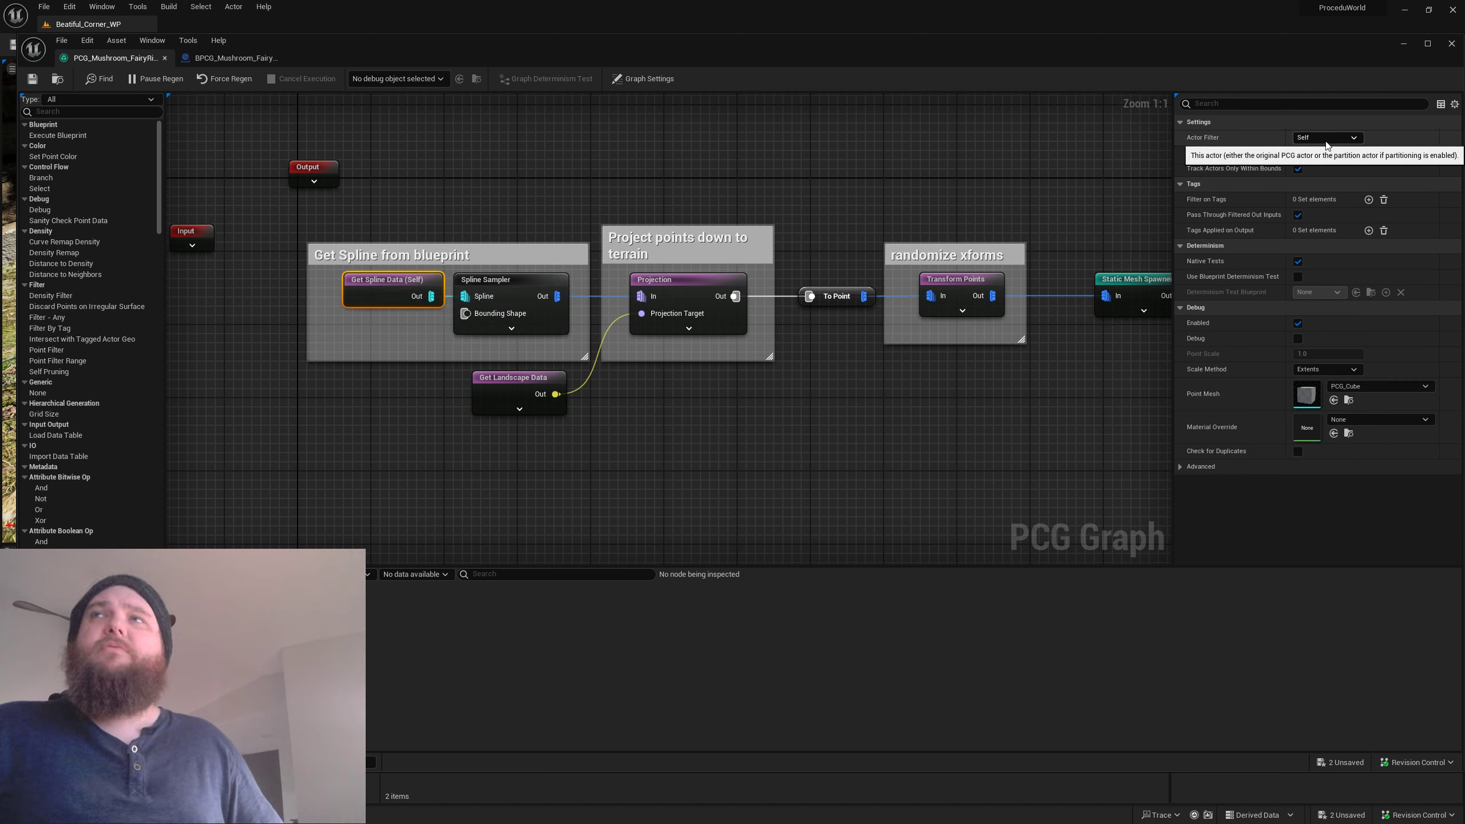
drag(791, 65, 1145, 40)
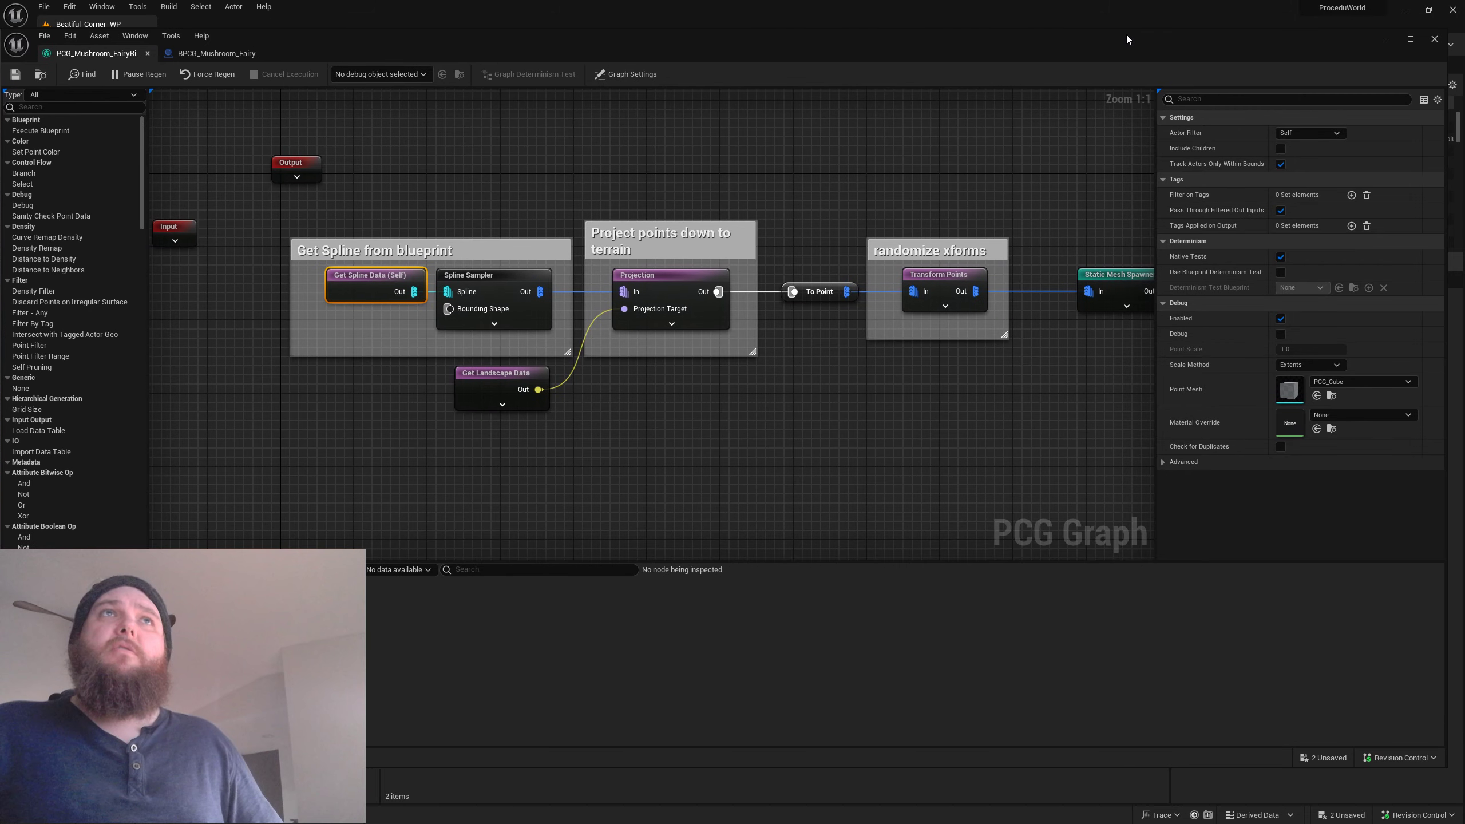
Look up the tag settings of the Spline component in the BPCG_Mushroom_FairyRing blueprint, and clear the search.
click(205, 56)
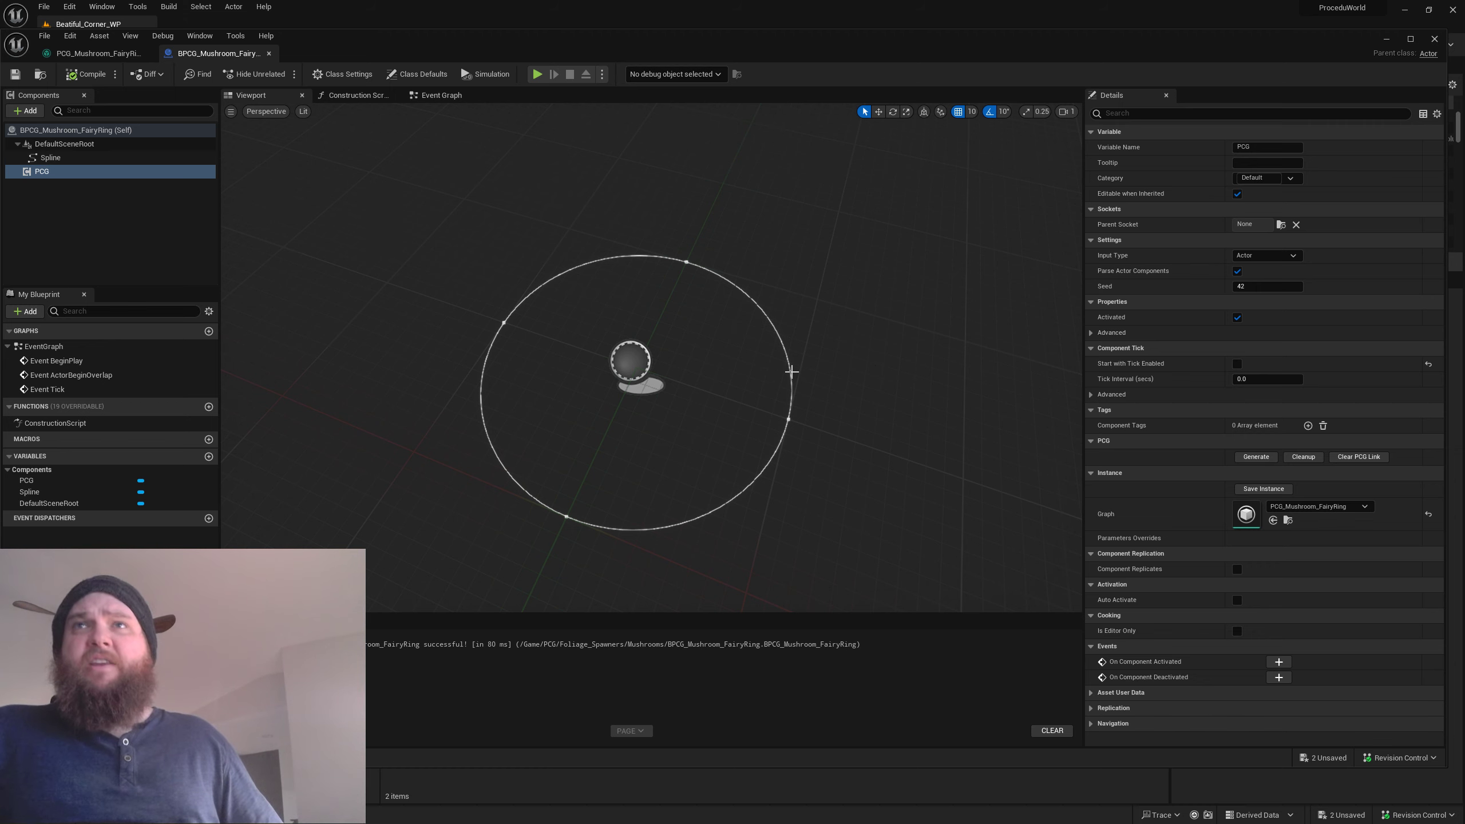
click(749, 299)
click(1217, 114)
text(tag)
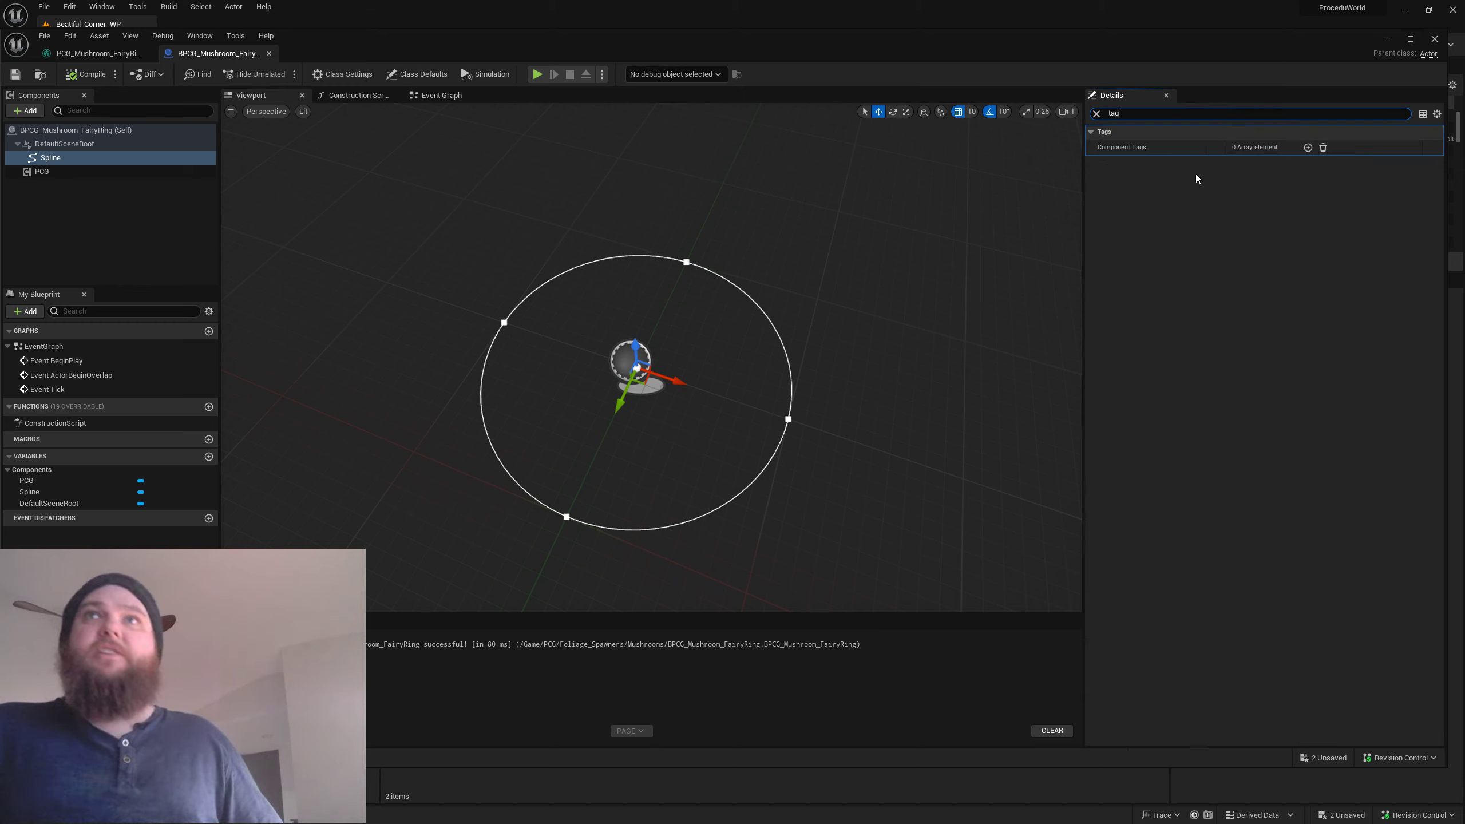
click(1098, 116)
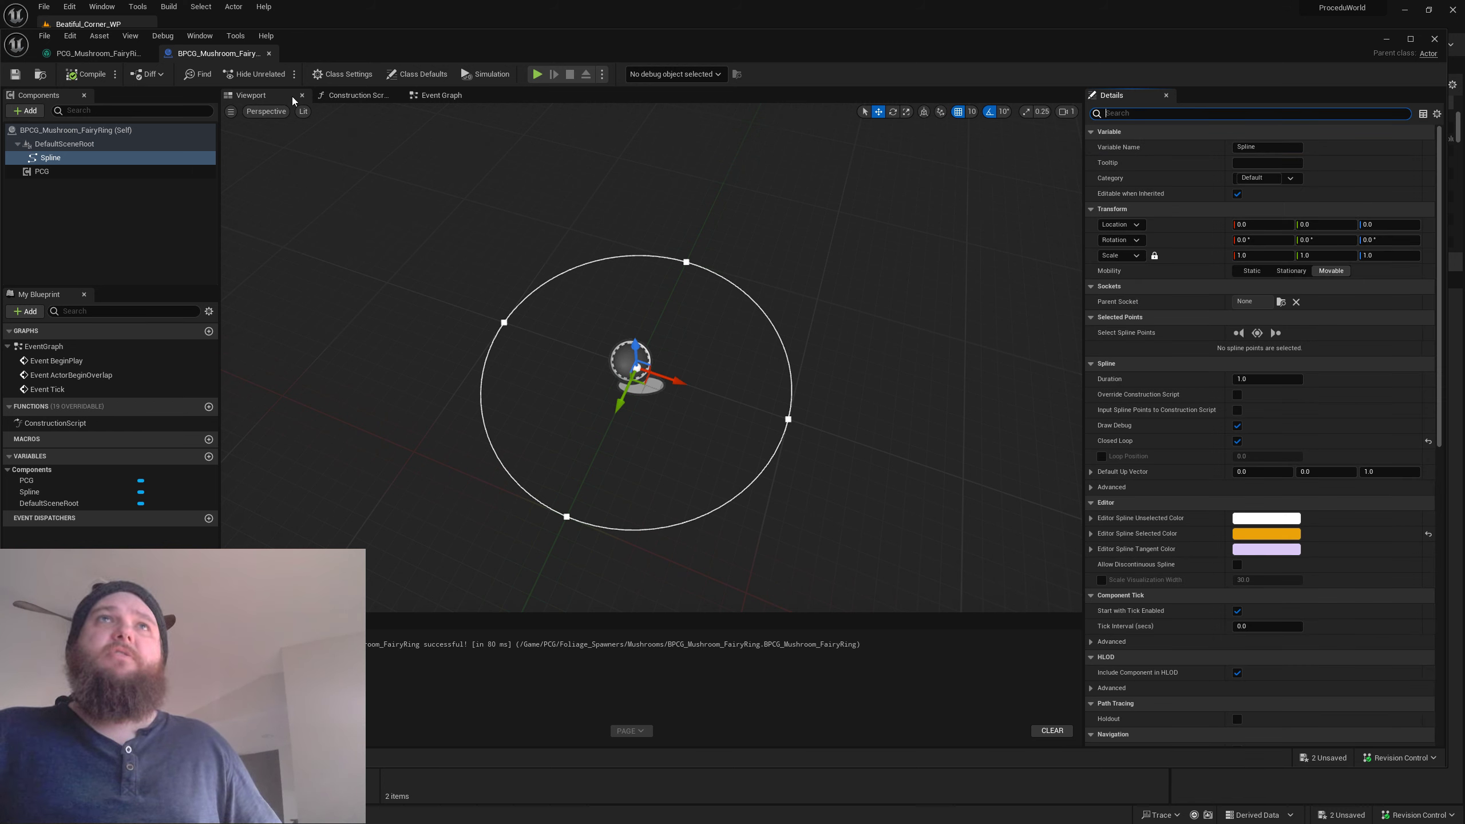
Return to the PCG_Mushroom_FairyRing graph and examine the Spline Sampler node's settings.
click(88, 54)
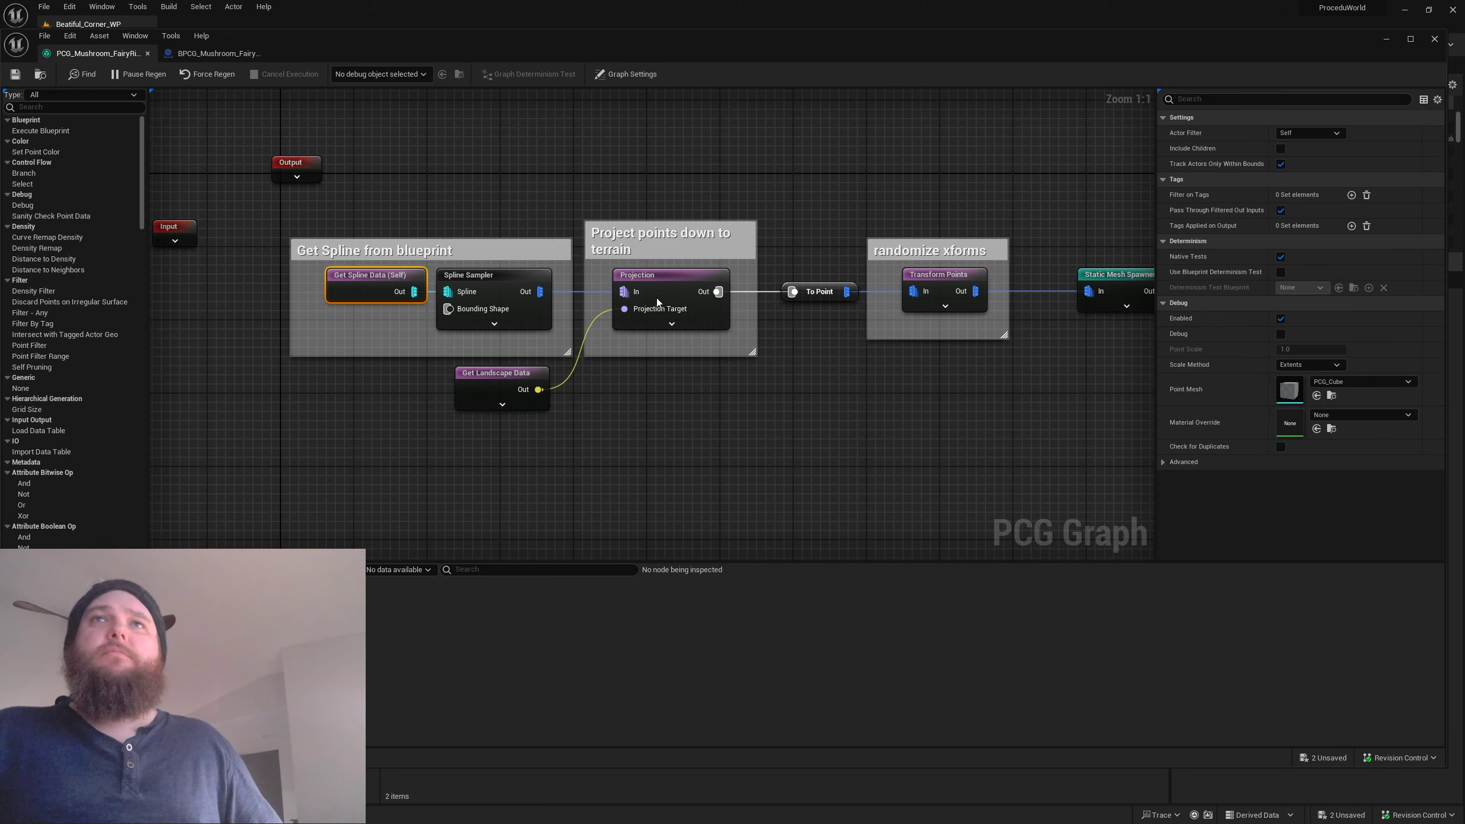
click(471, 282)
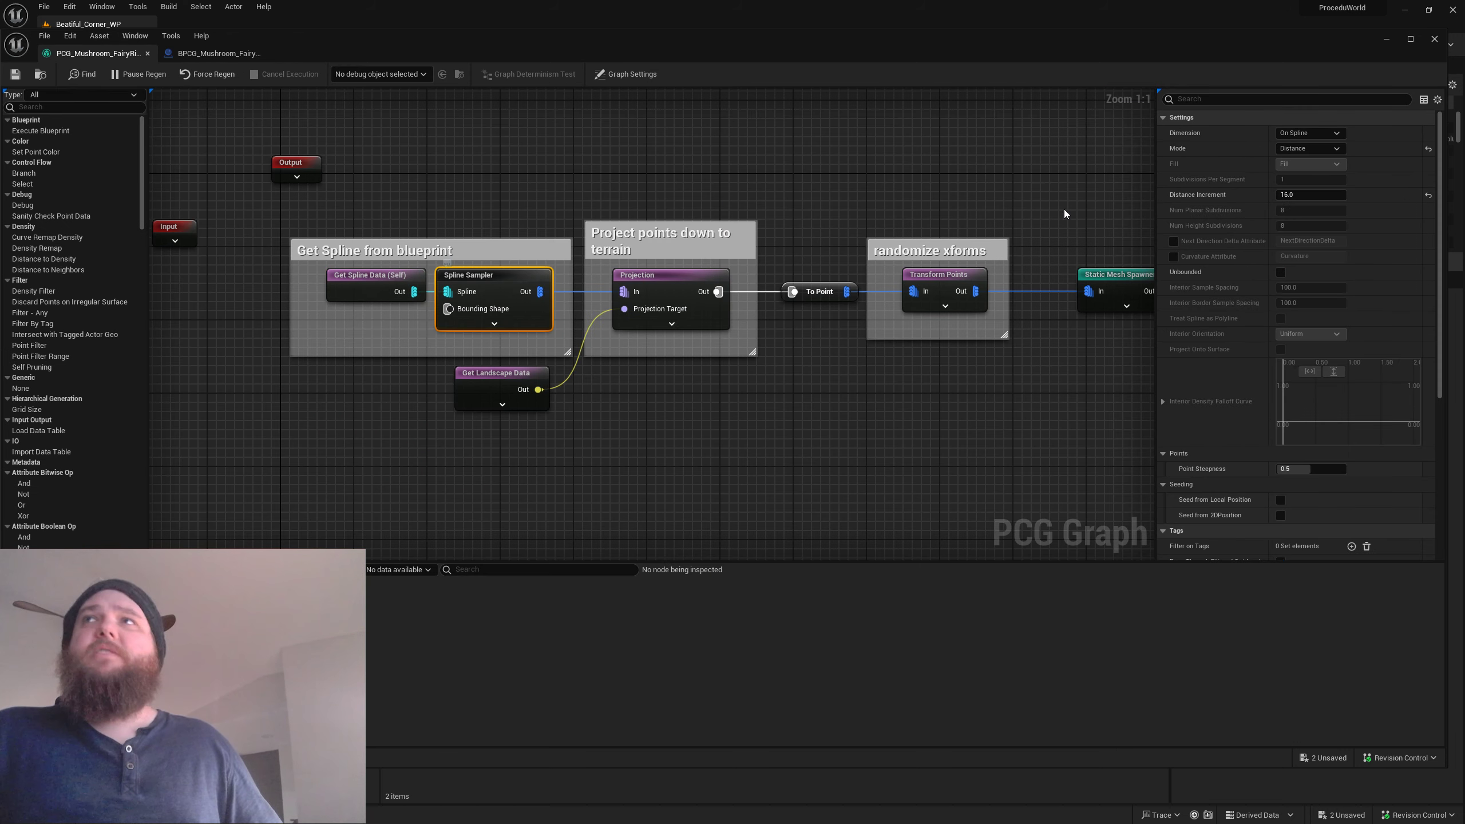